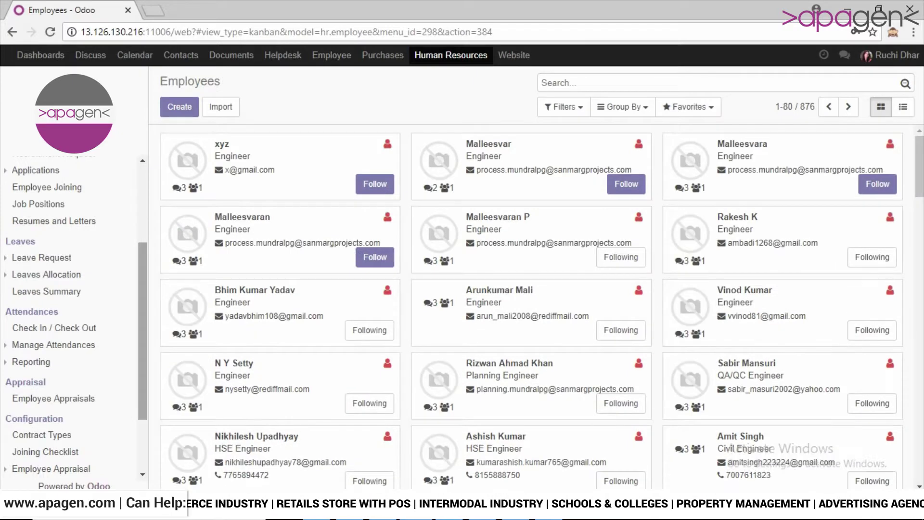
Start a new Performance Sub-Parameter record in the Employee Appraisal configuration.
scroll(72, 313, "down", 2)
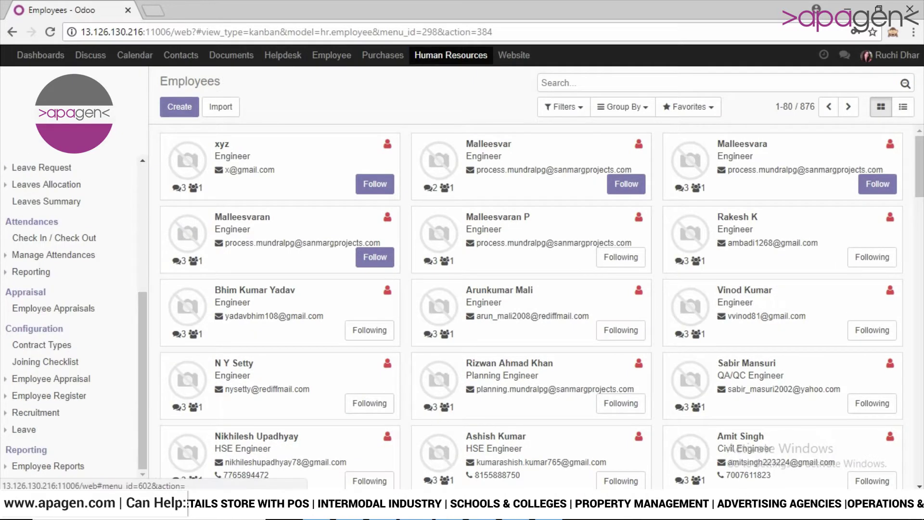
left_click(51, 378)
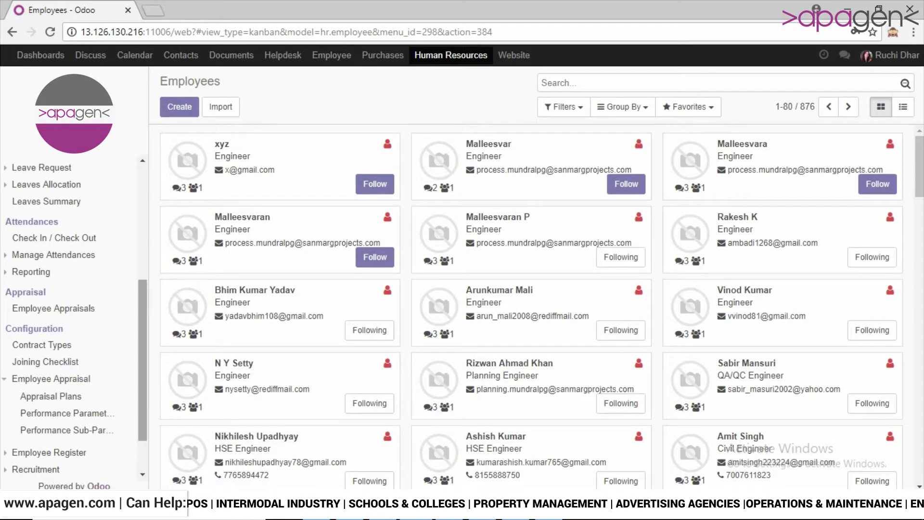
scroll(72, 312, "down", 1)
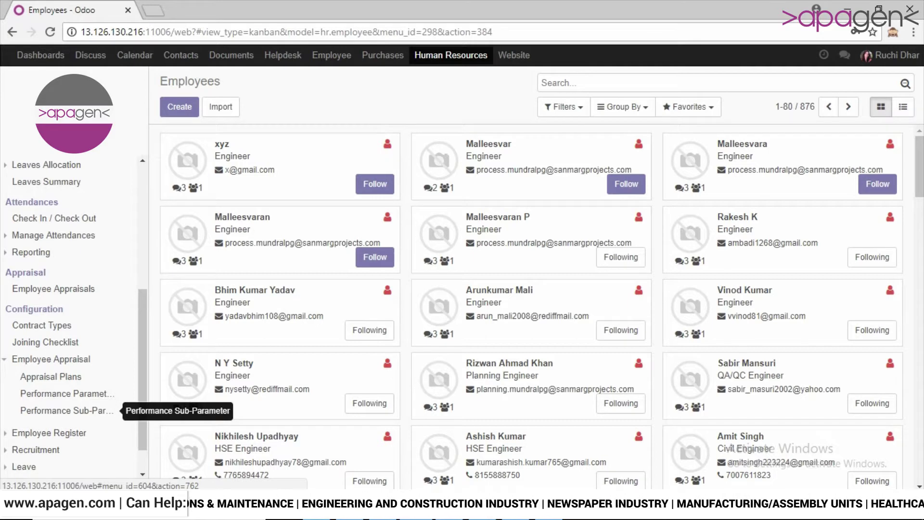
left_click(67, 409)
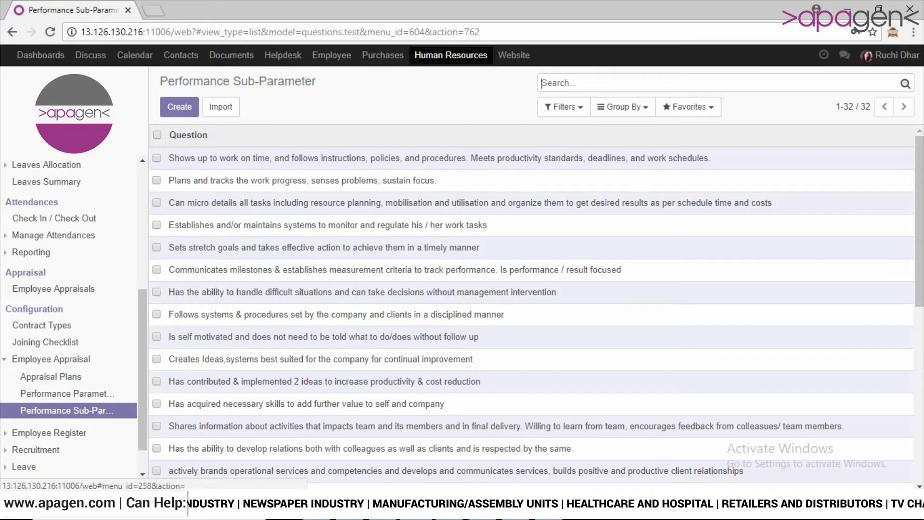
left_click(179, 107)
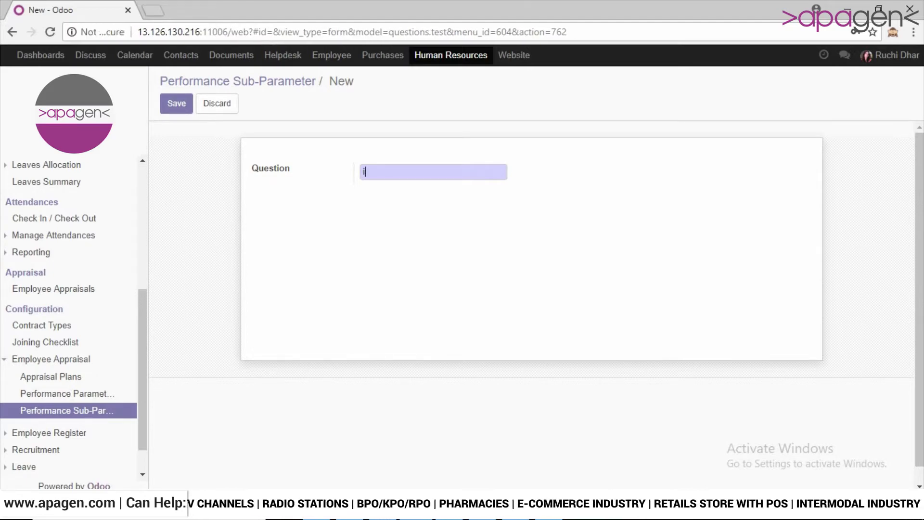
Enter "Delivery of Knowledge" as the sub-parameter's question and save the record.
type("kh")
key("BackSpace")
key("BackSpace")
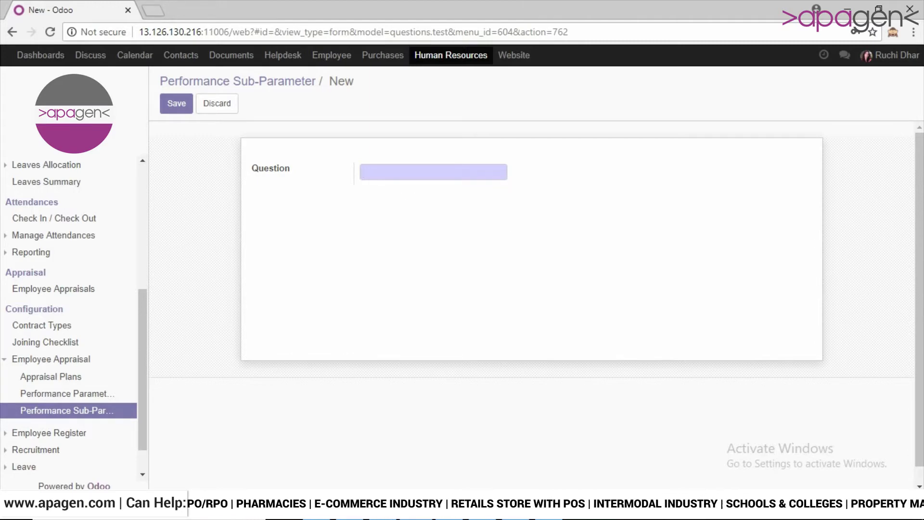
type("kh")
key("BackSpace")
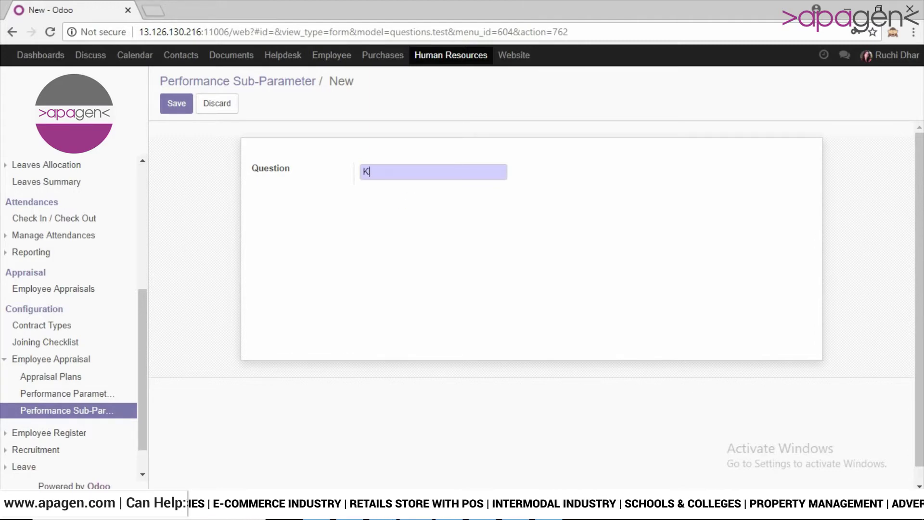
key("BackSpace")
type("Del")
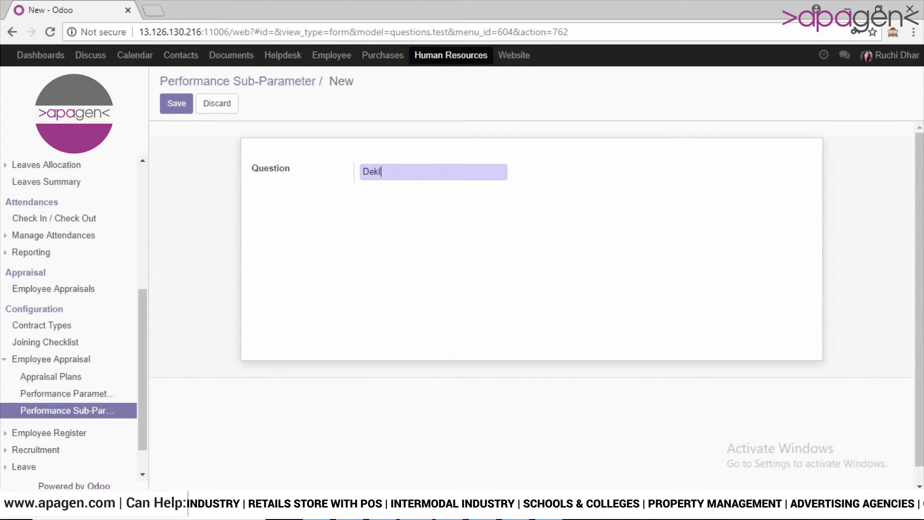
key("BackSpace")
type("liver")
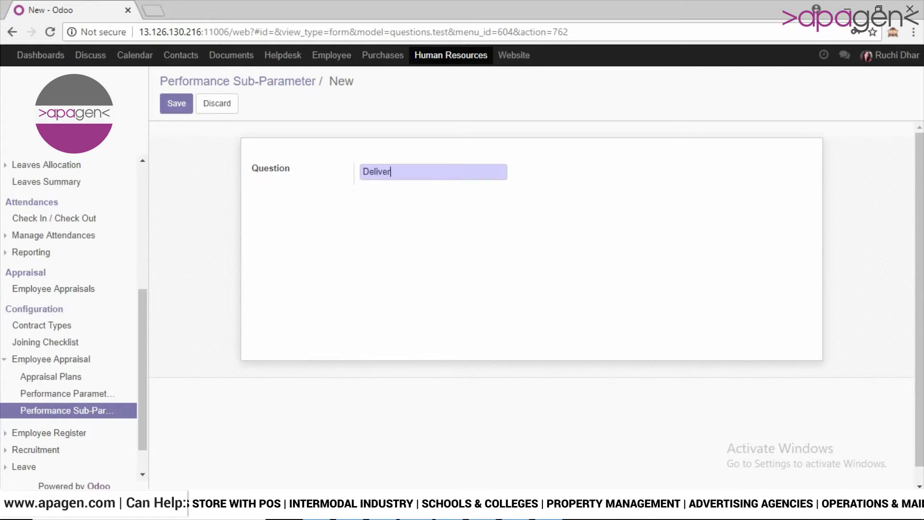
type("y")
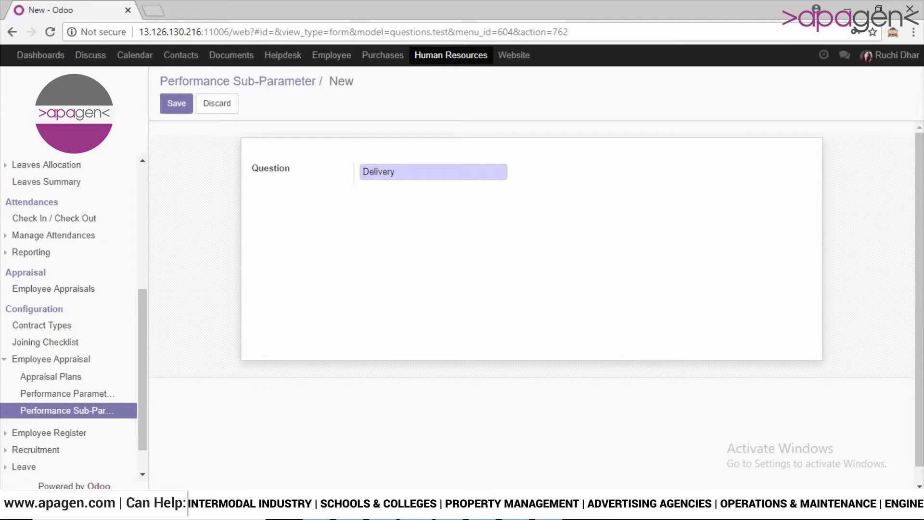
type(" of ")
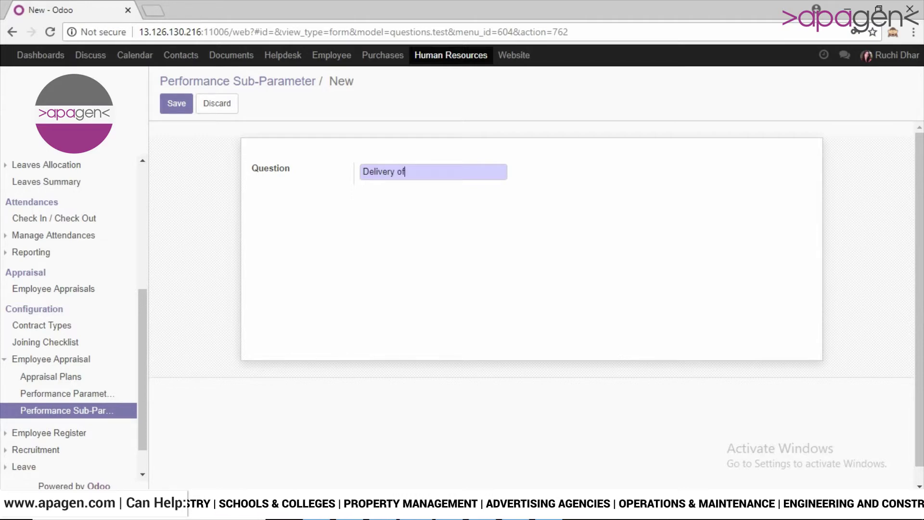
type("Knowle")
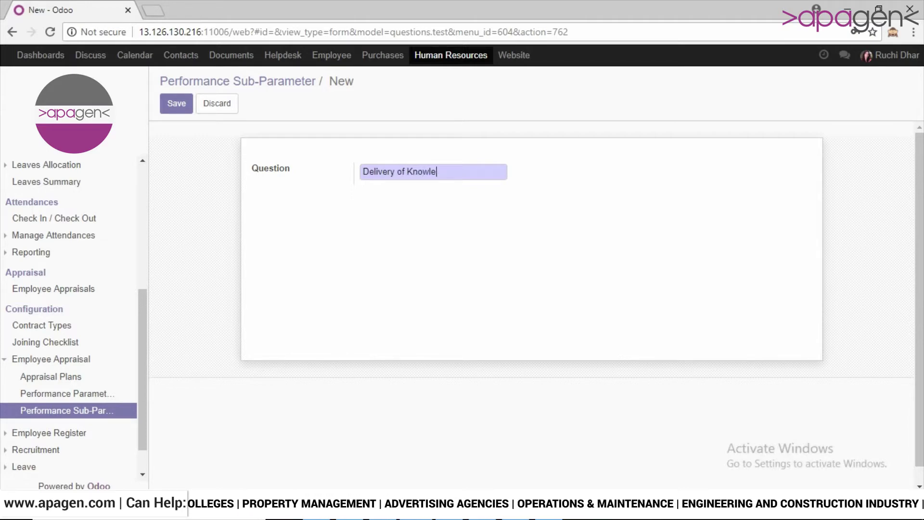
type("dge")
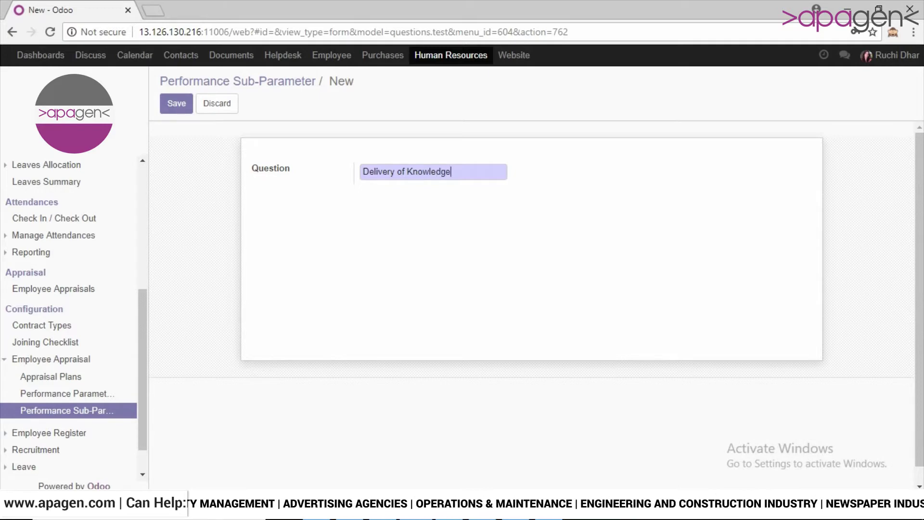
left_click(176, 104)
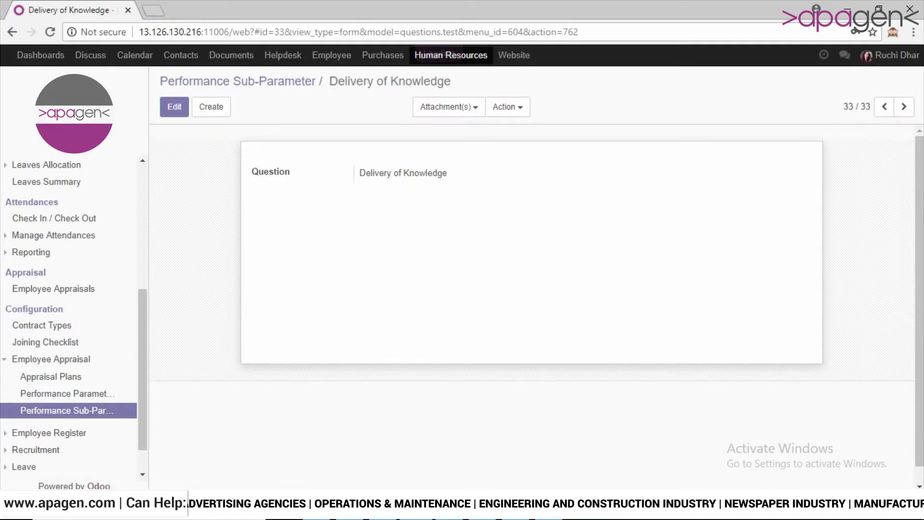
Create a new Performance Parameter record named "Knowledge" in the Employee Appraisal configuration.
left_click(68, 393)
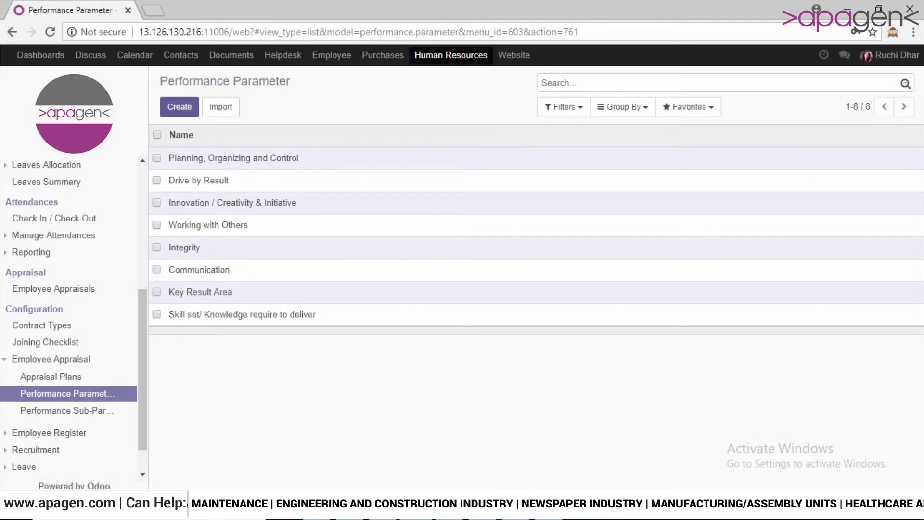
left_click(179, 106)
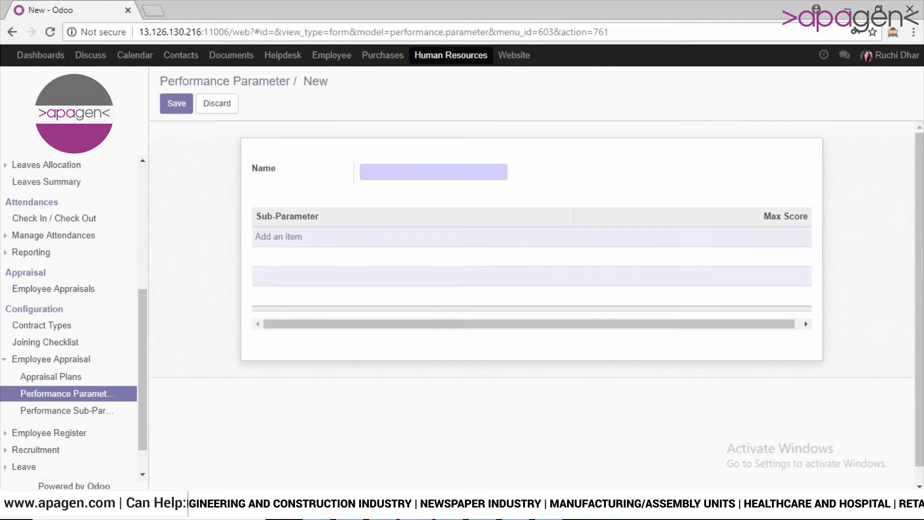
left_click(433, 172)
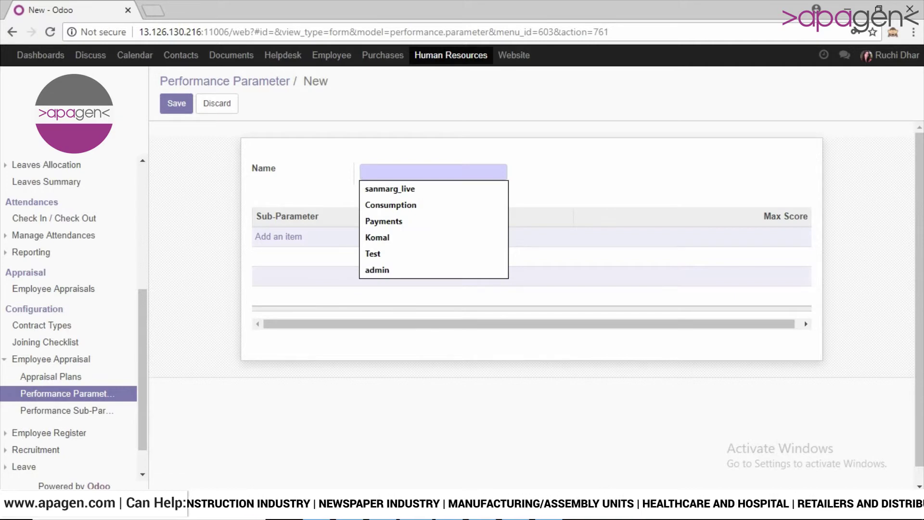
type("K")
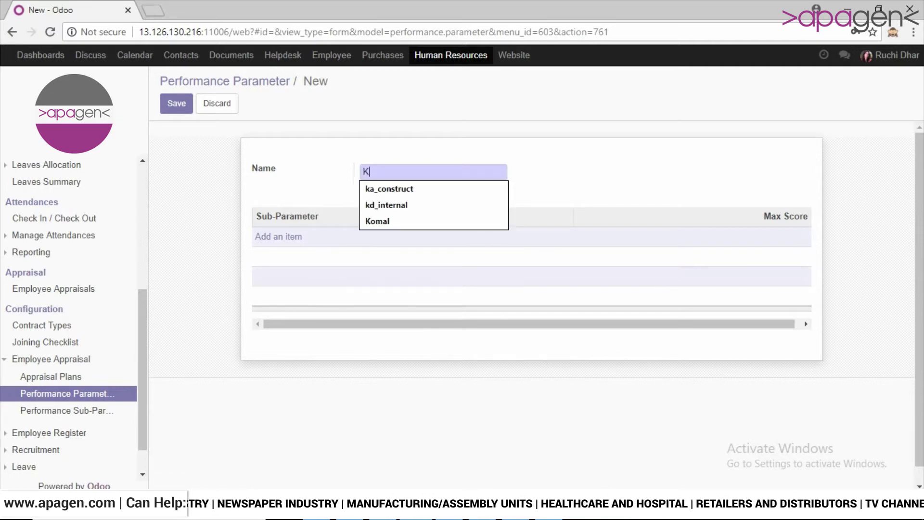
type("now")
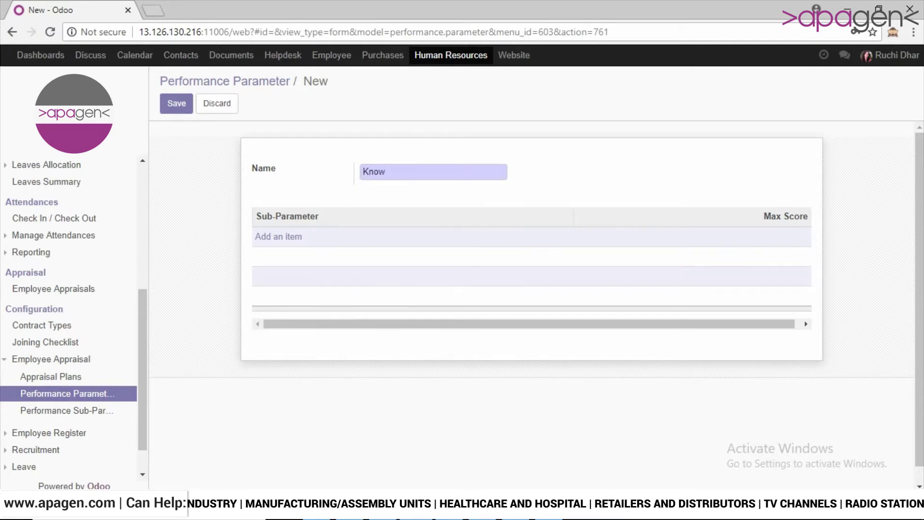
type("ledg")
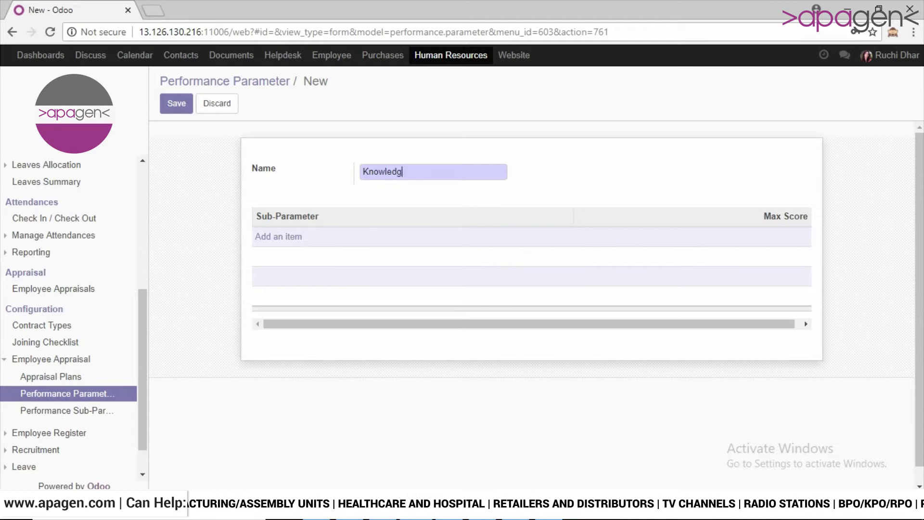
type("e")
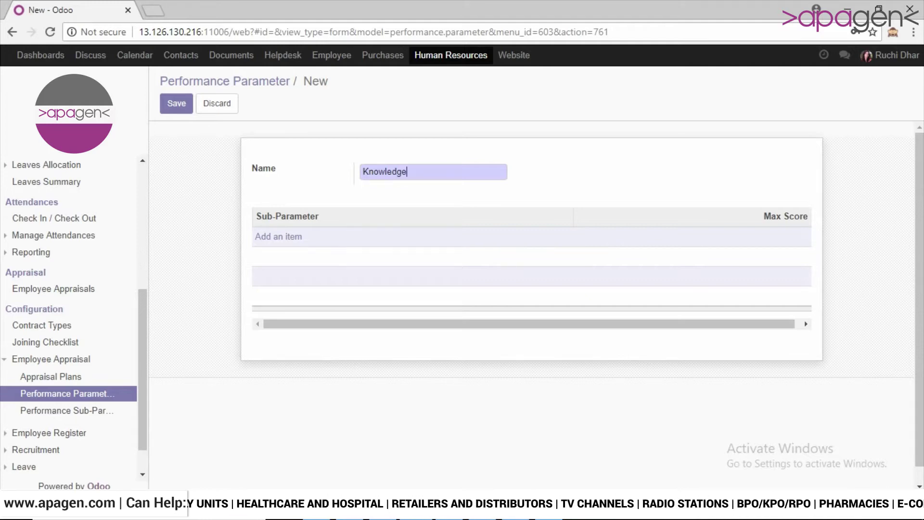
Add the sub-parameter starting "Shows up to work on time, and follows instructions" to the Knowledge parameter with a max score of 2.5.
left_click(278, 236)
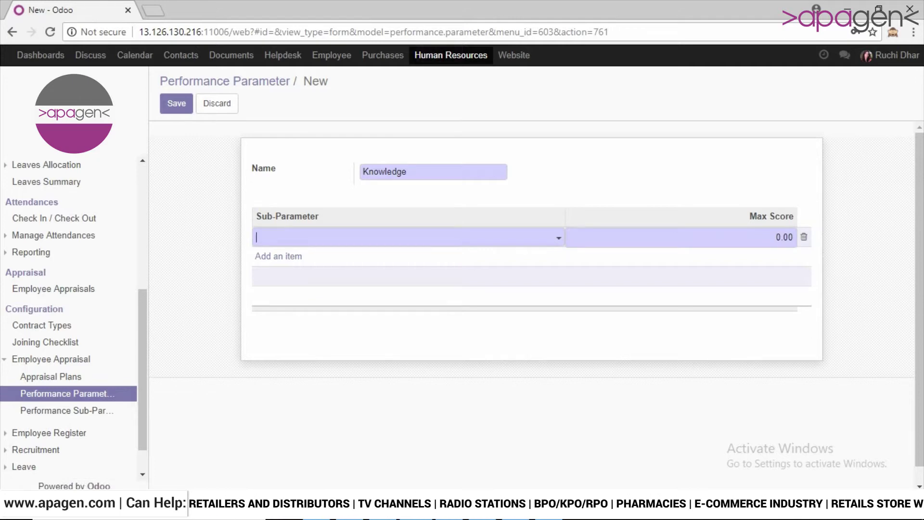
left_click(278, 237)
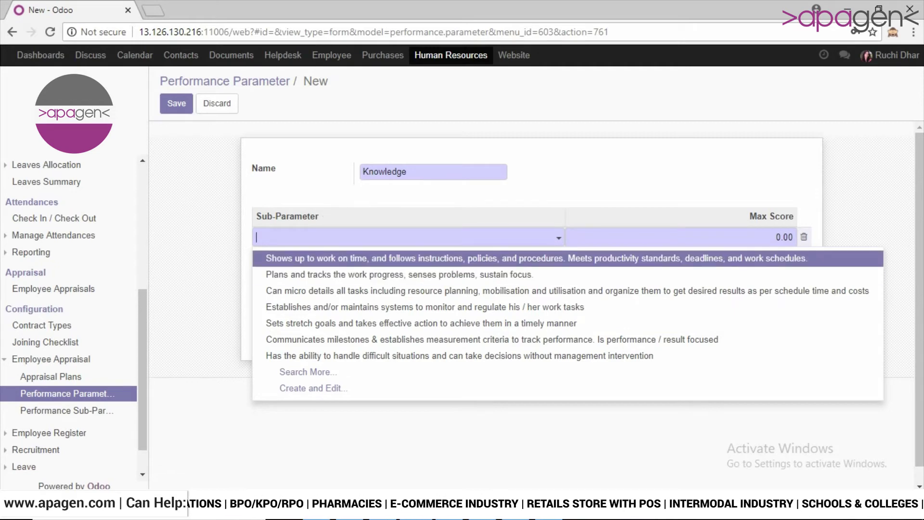
key("Return")
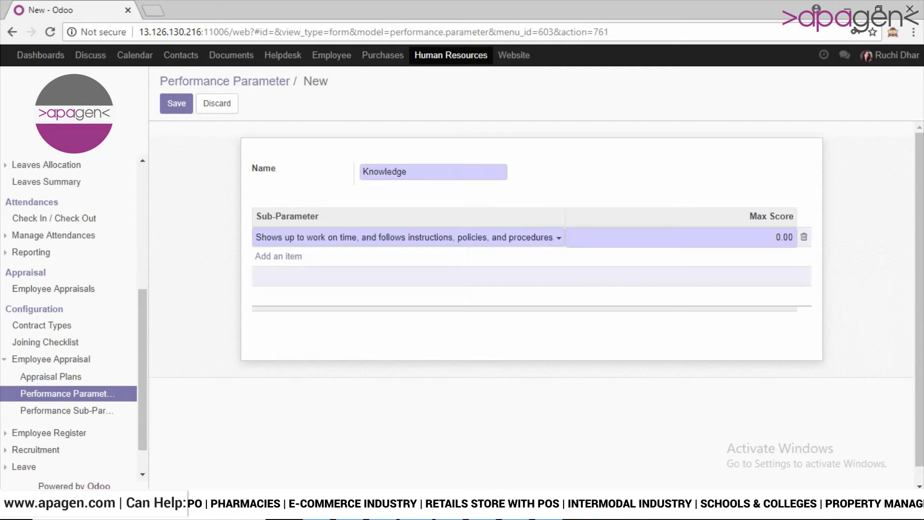
key("Tab")
key("BackSpace")
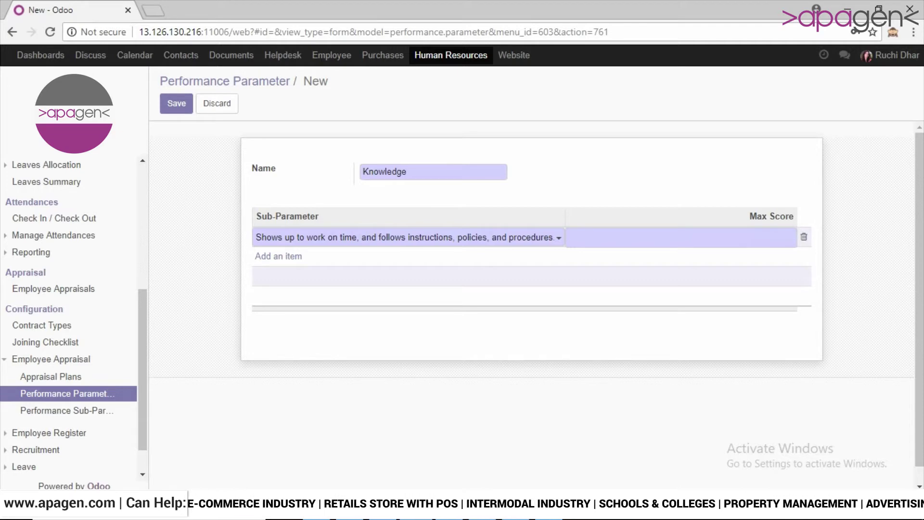
type("2.5")
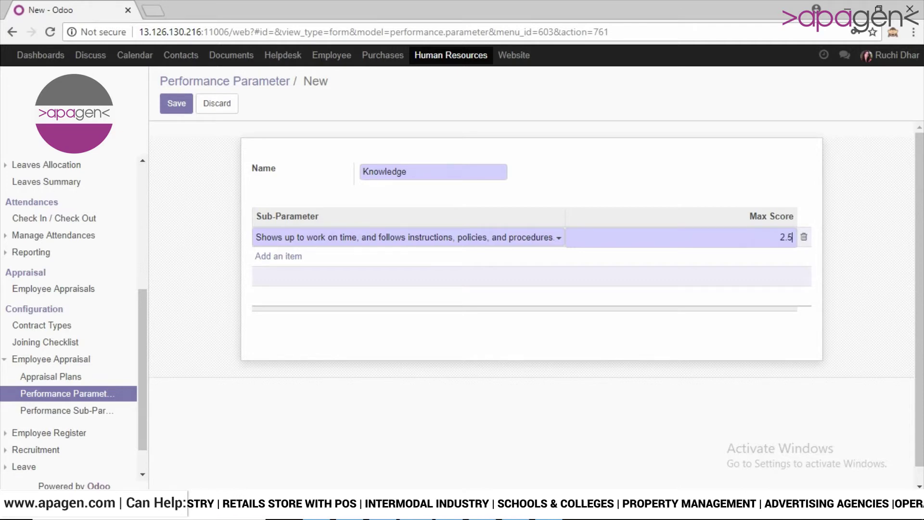
key("Return")
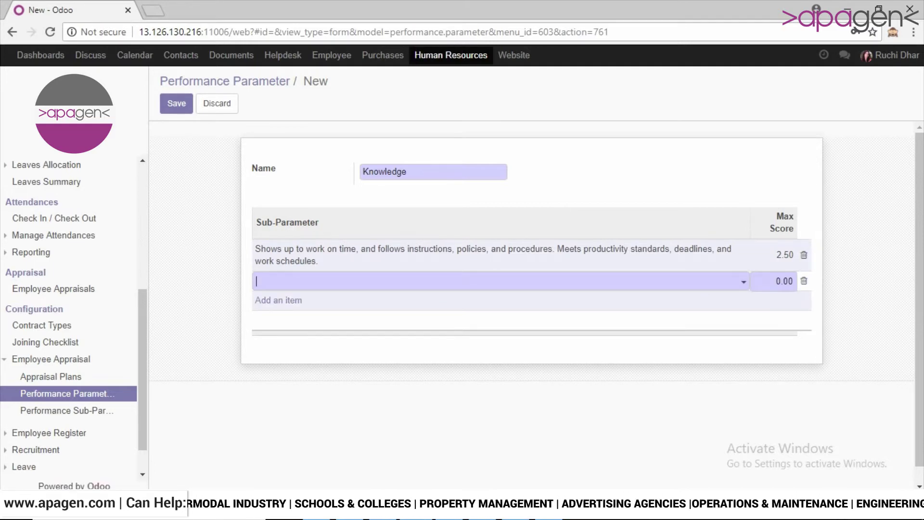
Add the sub-parameter "Plans and tracks the work progress, senses problems, sustain focus." with a max score of 2.5 and save the Knowledge parameter.
key("Down")
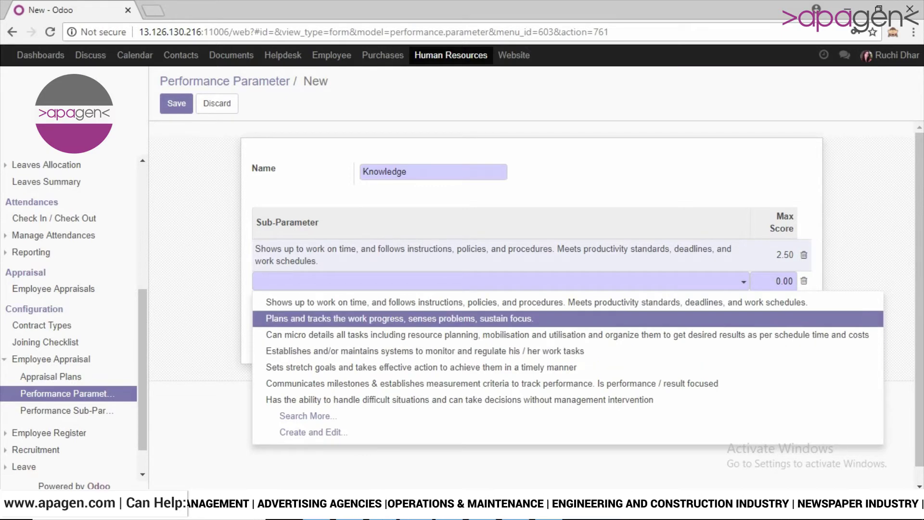
left_click(399, 318)
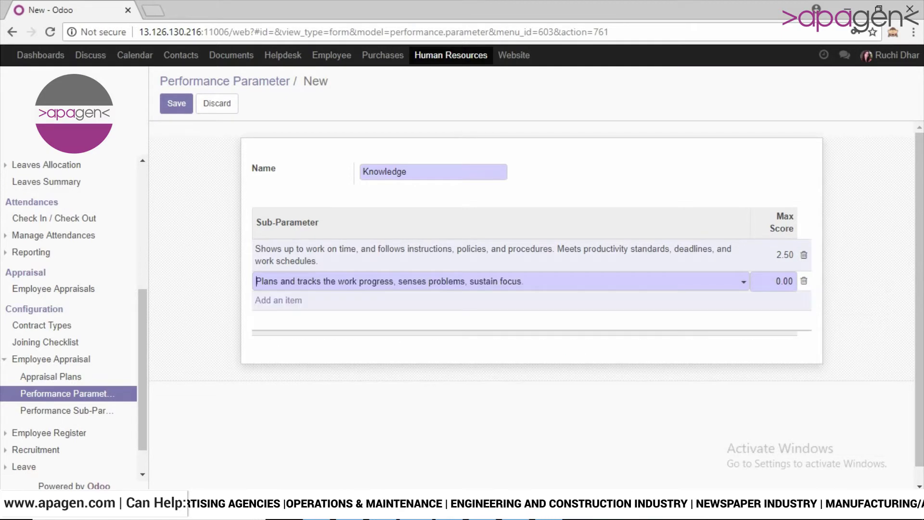
key("ctrl+a")
key("BackSpace")
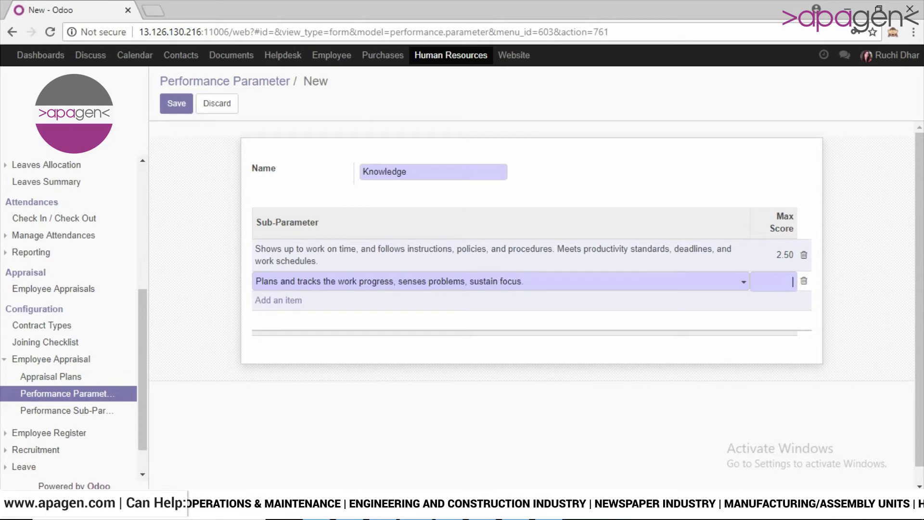
type("2.5")
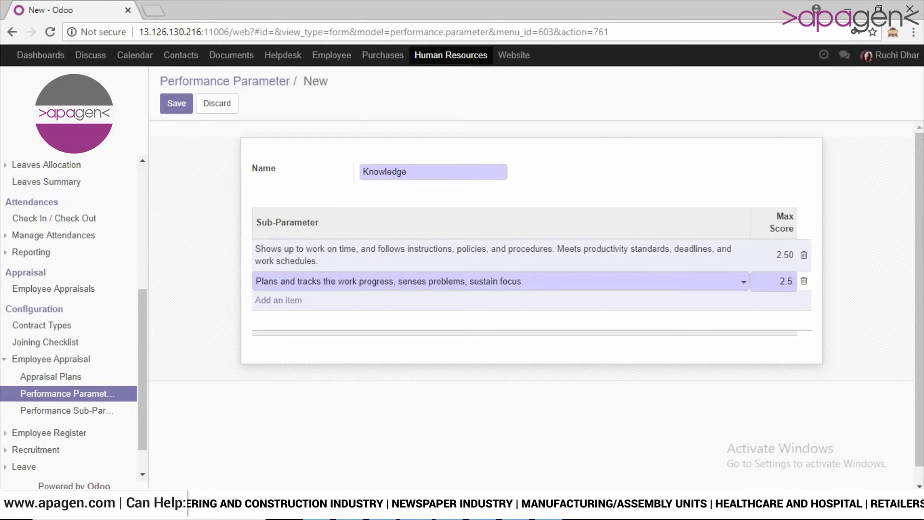
left_click(176, 103)
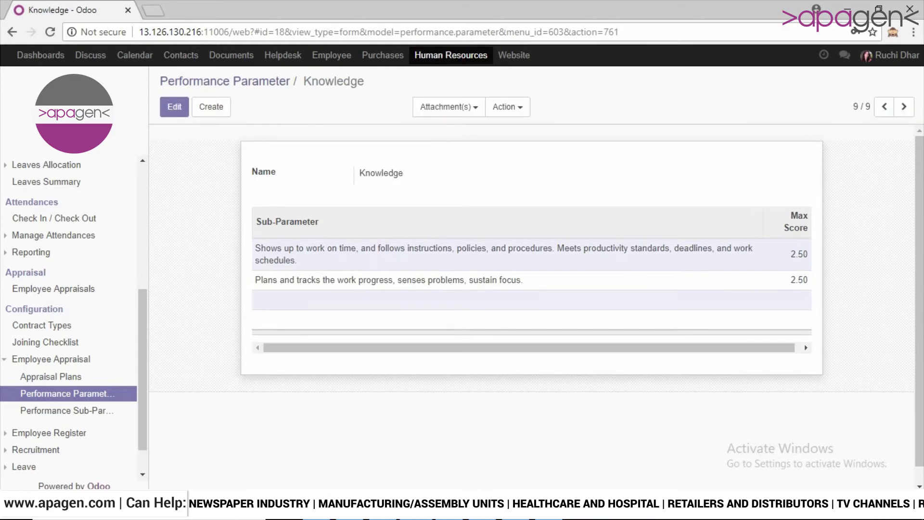
Leave the Knowledge parameter and start a new Appraisal Plans record in the Employee Appraisal configuration.
left_click(211, 81)
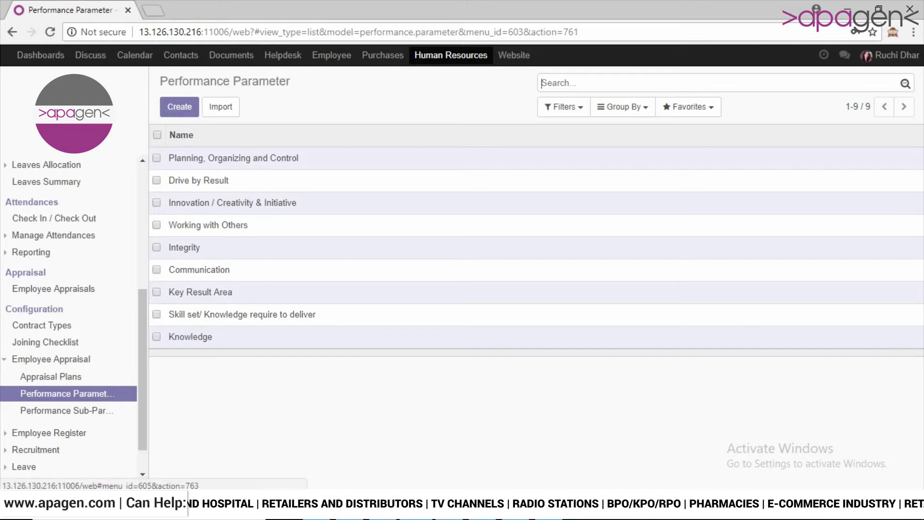
left_click(51, 377)
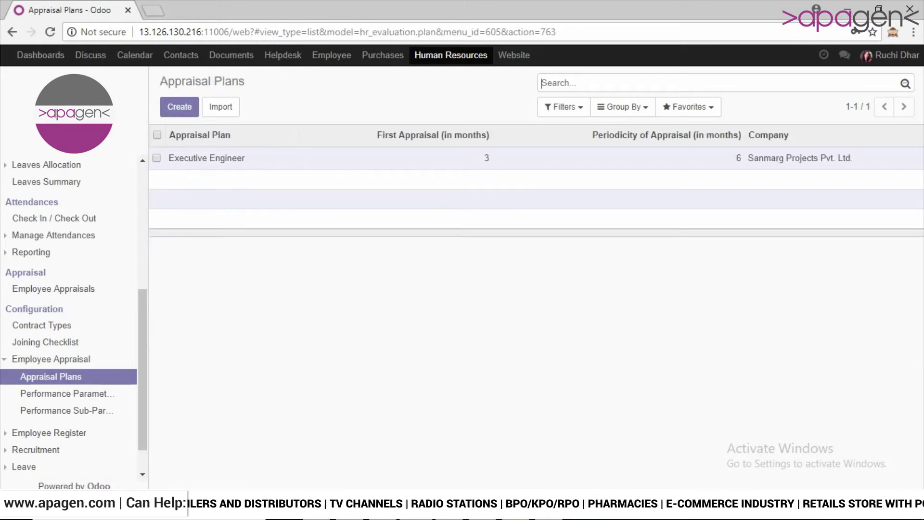
left_click(179, 106)
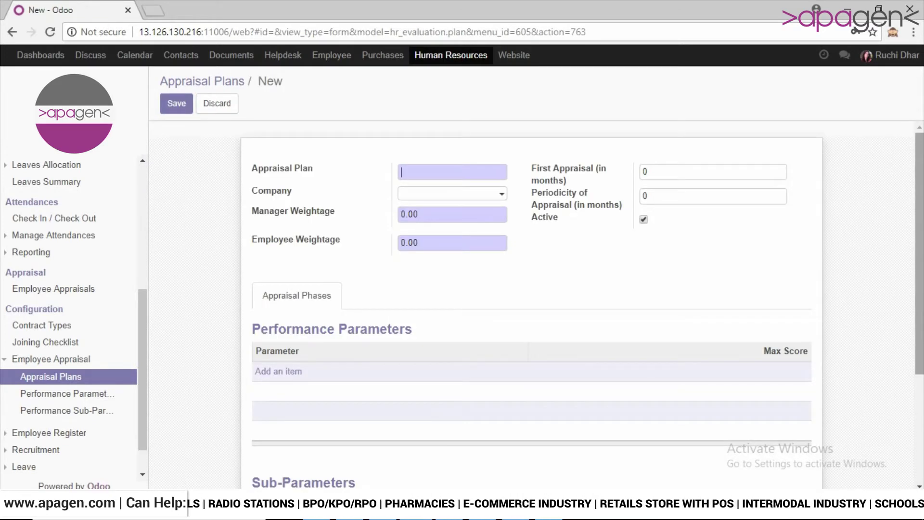
Name the new appraisal plan "Executive Engineer" and set its company to Sanmarg Projects Pvt. Ltd.
mouse_move(919, 203)
left_mouse_down()
mouse_move(919, 231)
mouse_move(919, 202)
left_mouse_up()
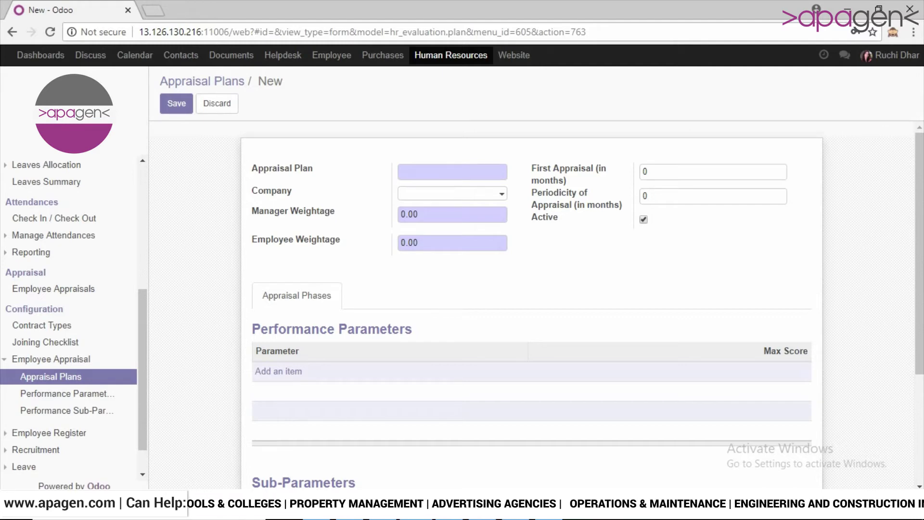
type("Exe")
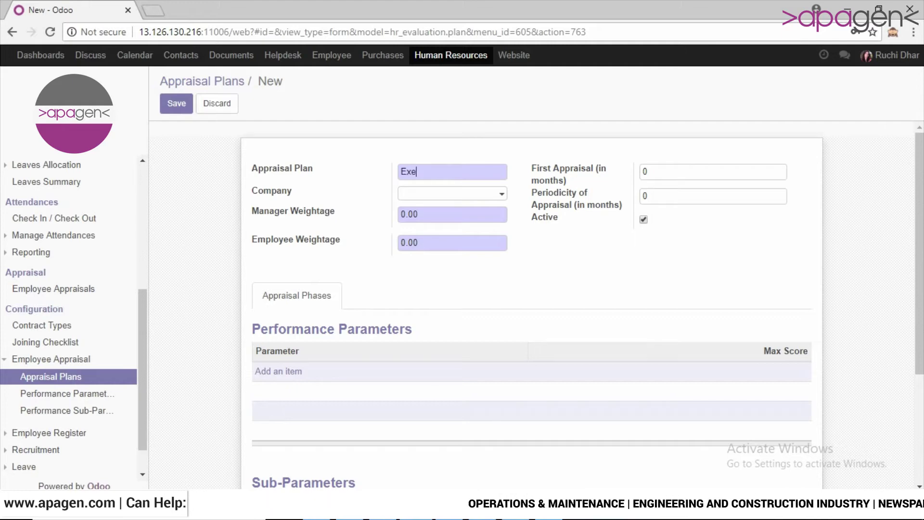
type("cutive ")
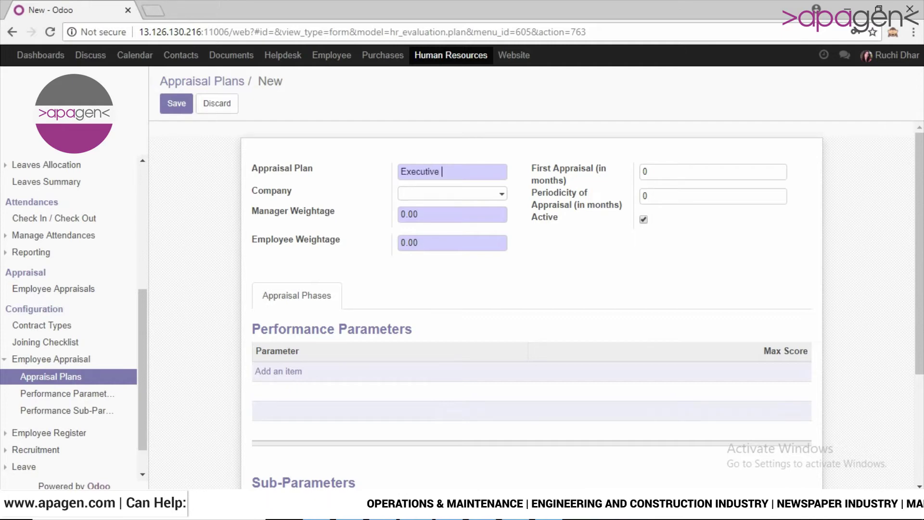
type("Engin")
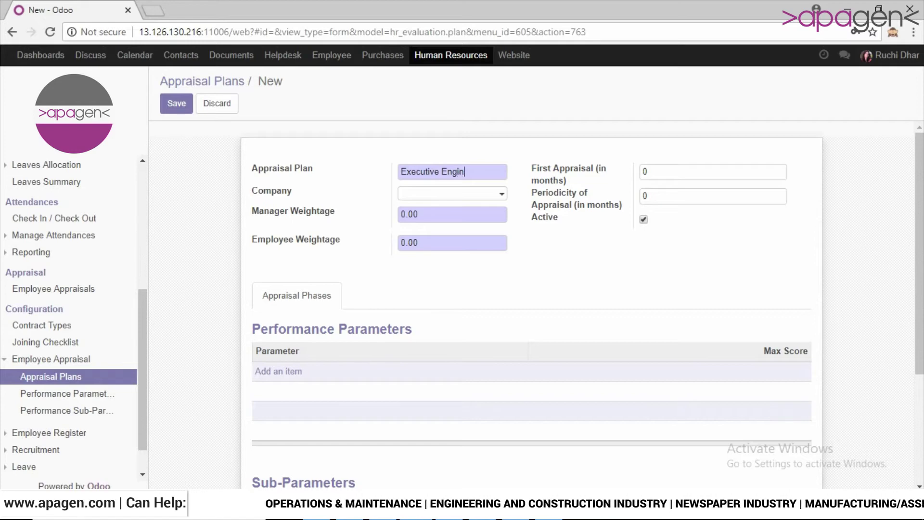
type("eer")
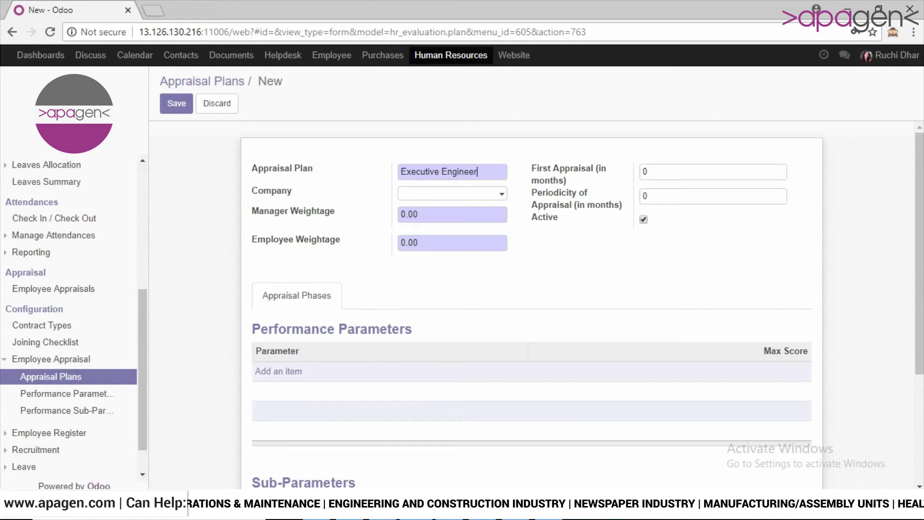
left_click(448, 193)
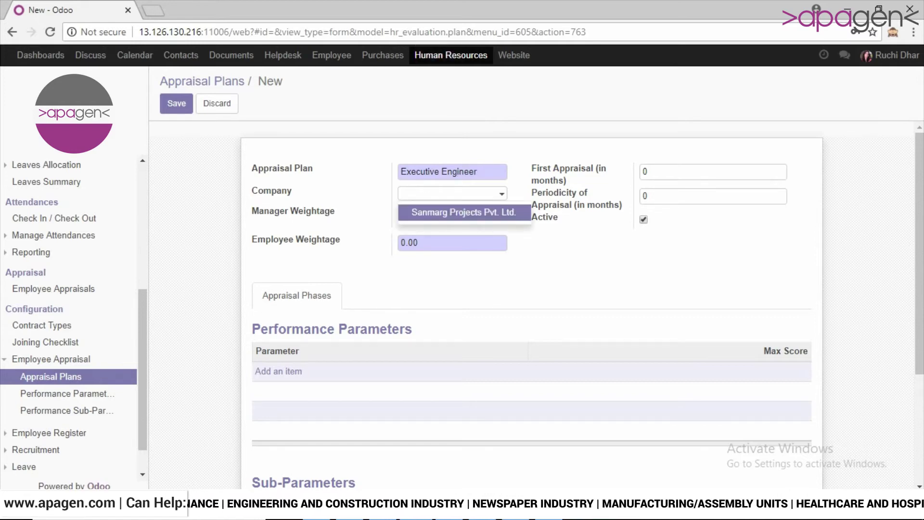
left_click(462, 212)
Set the plan's manager weightage to 60 and employee weightage to 40.
left_click_drag(420, 219, 400, 219)
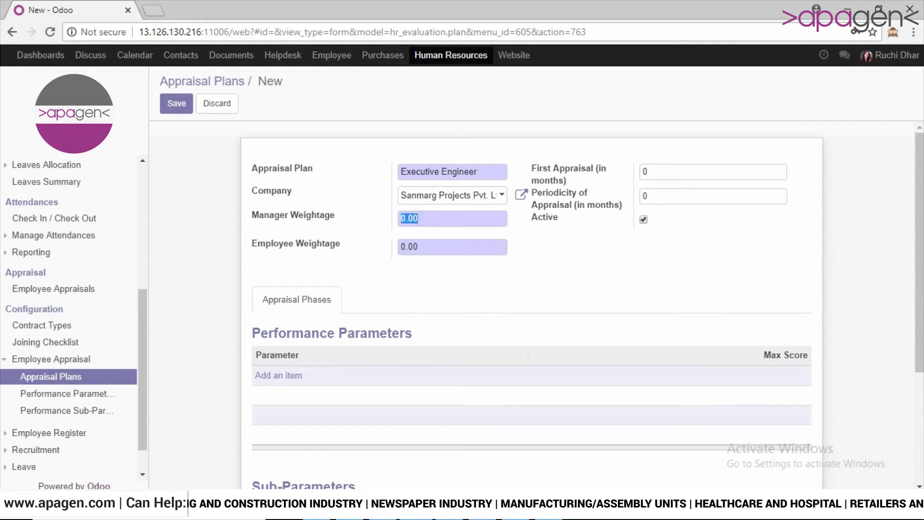
key("BackSpace")
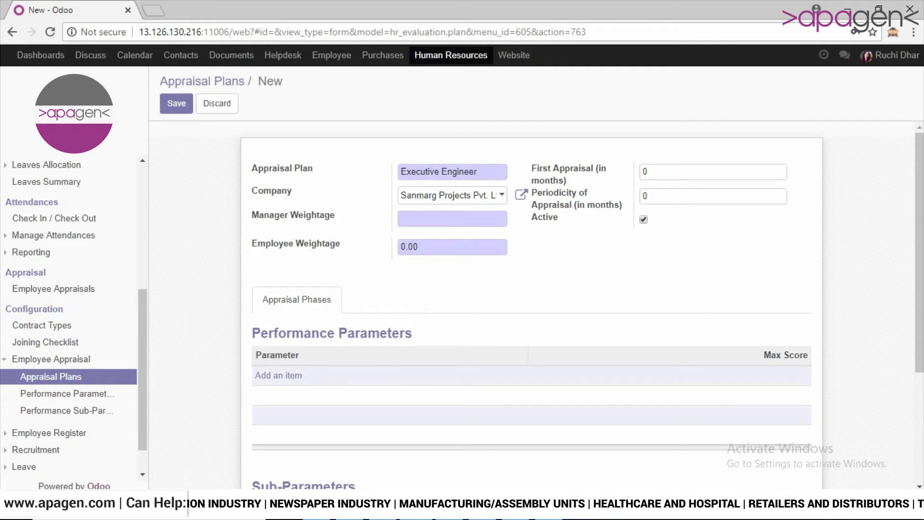
type("60")
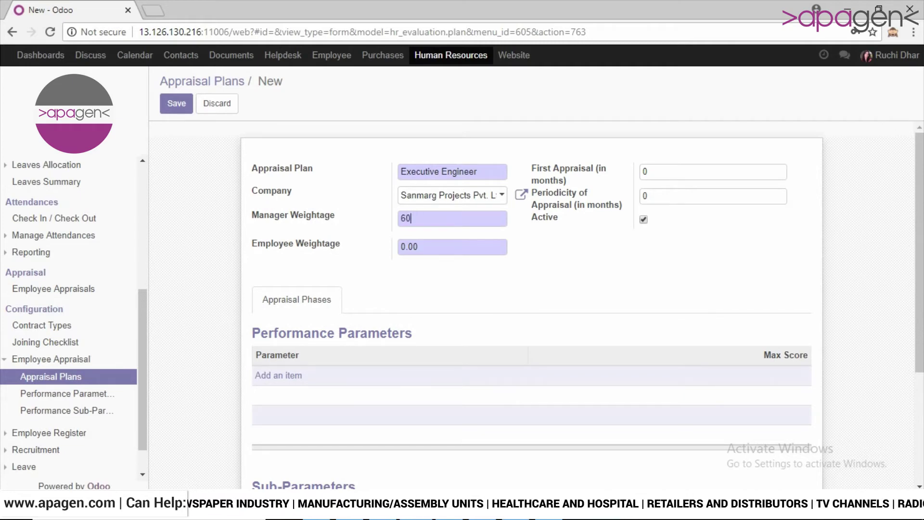
left_click_drag(419, 246, 399, 247)
key("BackSpace")
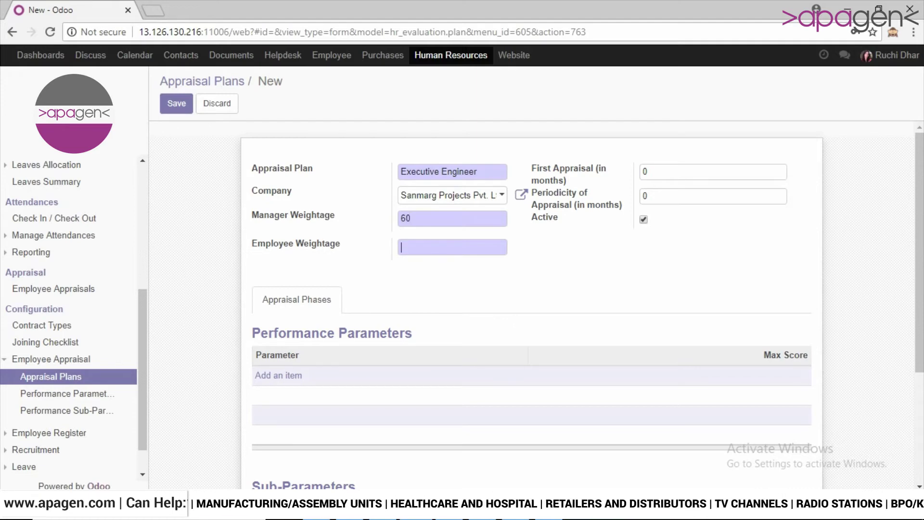
type("40")
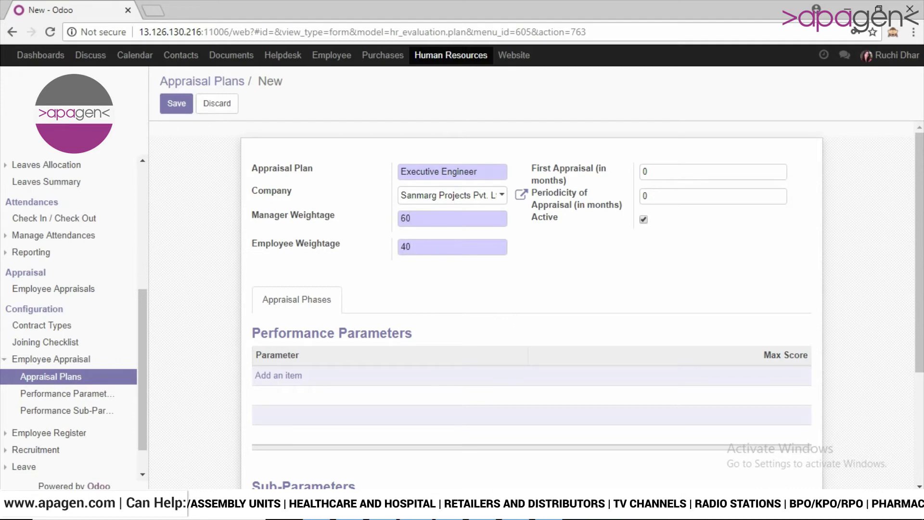
Set the first appraisal to 3 months and the periodicity of appraisal to 6 months.
key("Tab")
key("BackSpace")
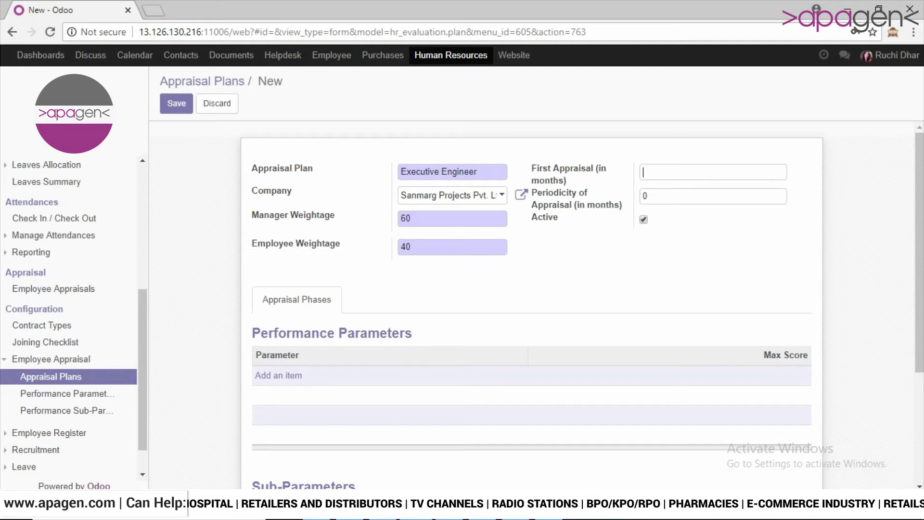
type("3")
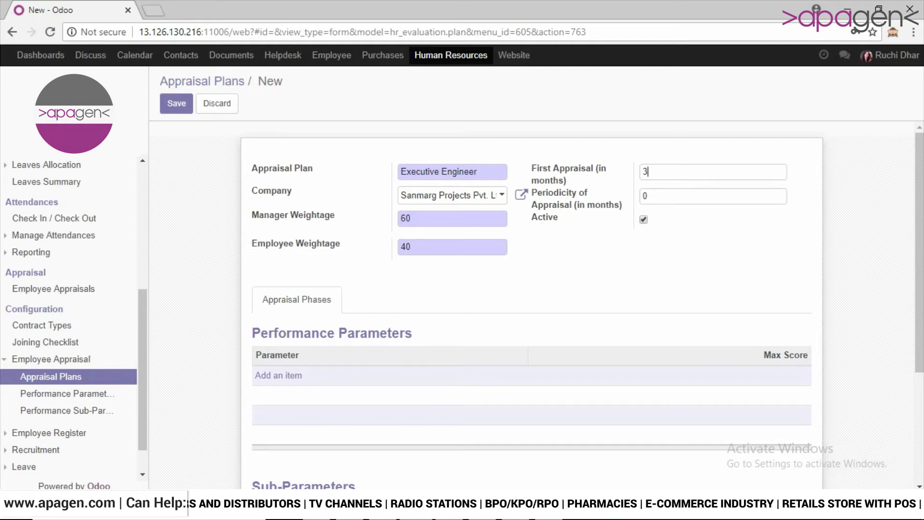
left_click(649, 196)
double_click(645, 196)
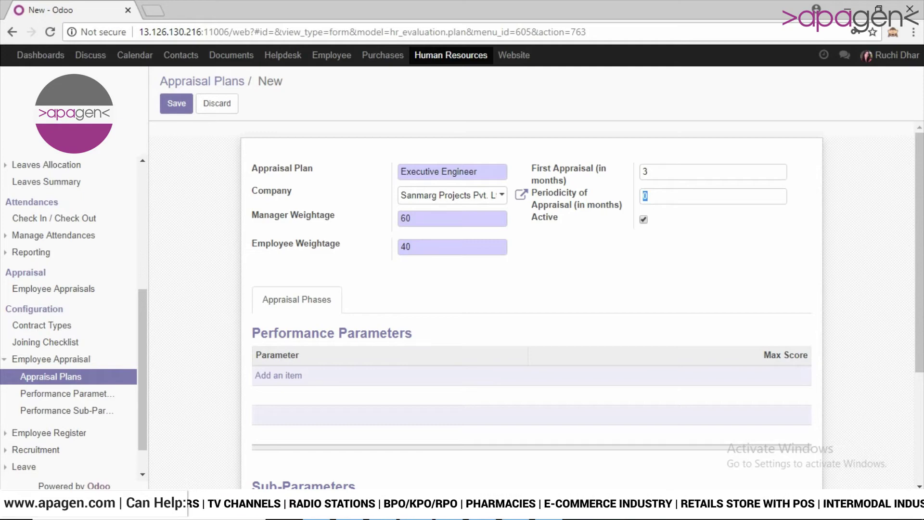
key("BackSpace")
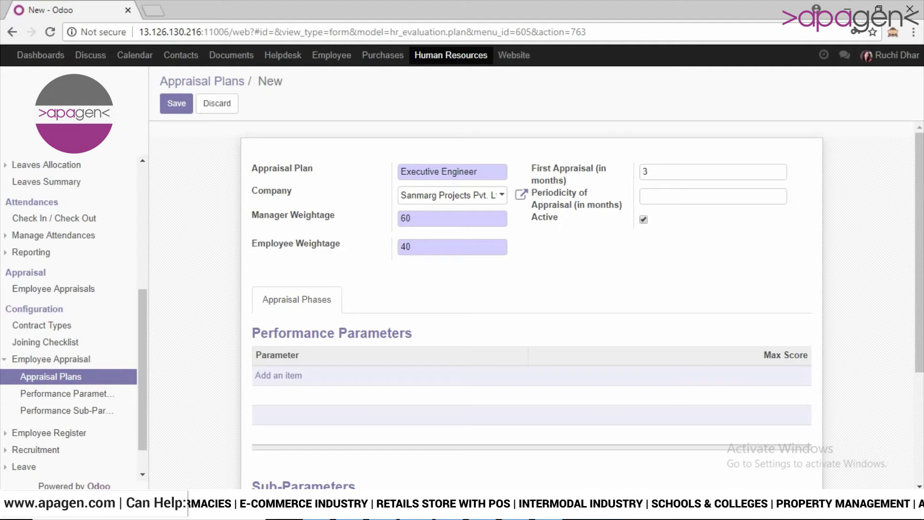
type("6")
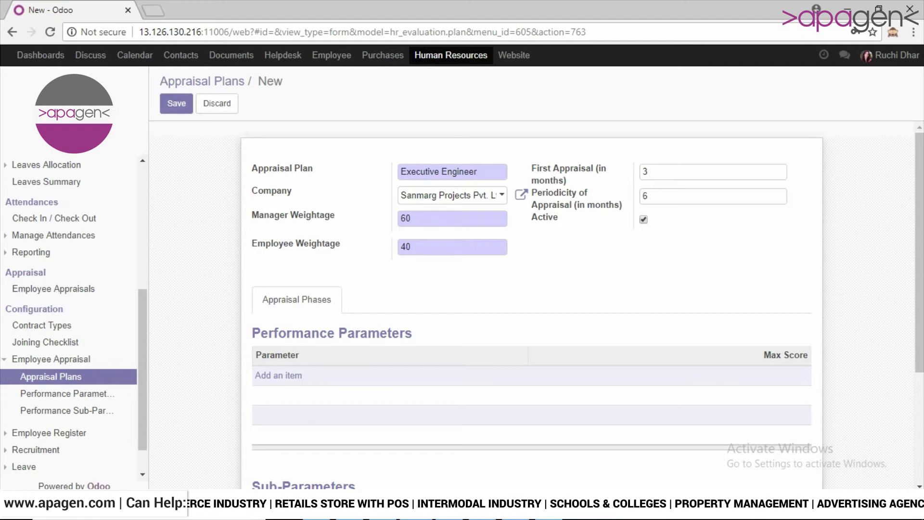
Add "Planning, Organizing and Control" as the first performance parameter of the appraisal plan.
scroll(529, 289, "down", 1)
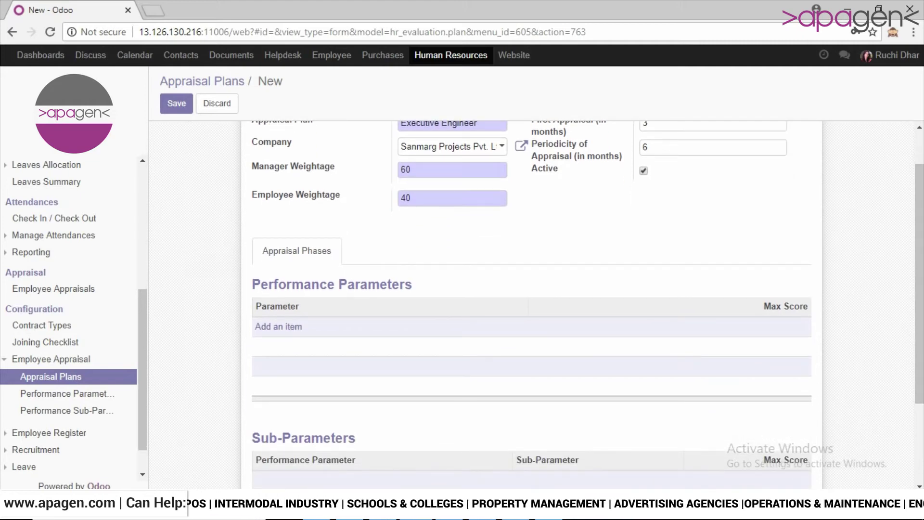
left_click(278, 327)
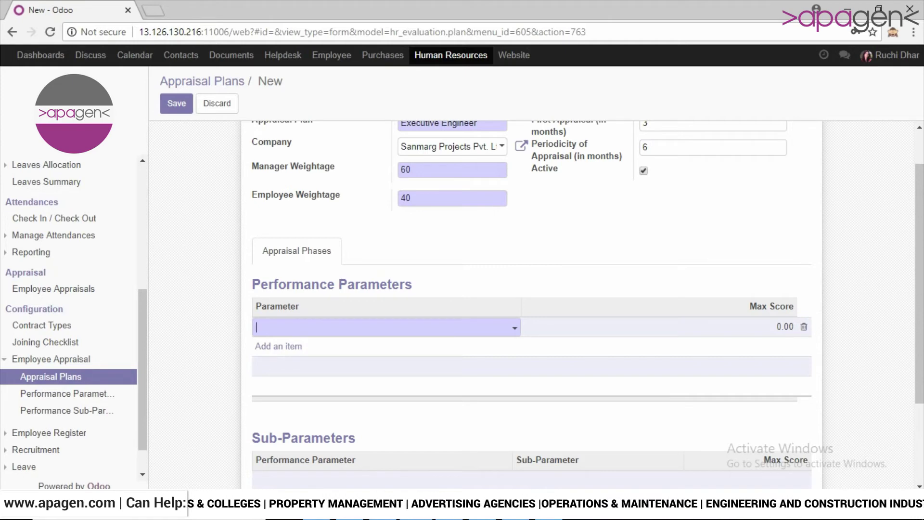
left_click(278, 327)
left_click(281, 347)
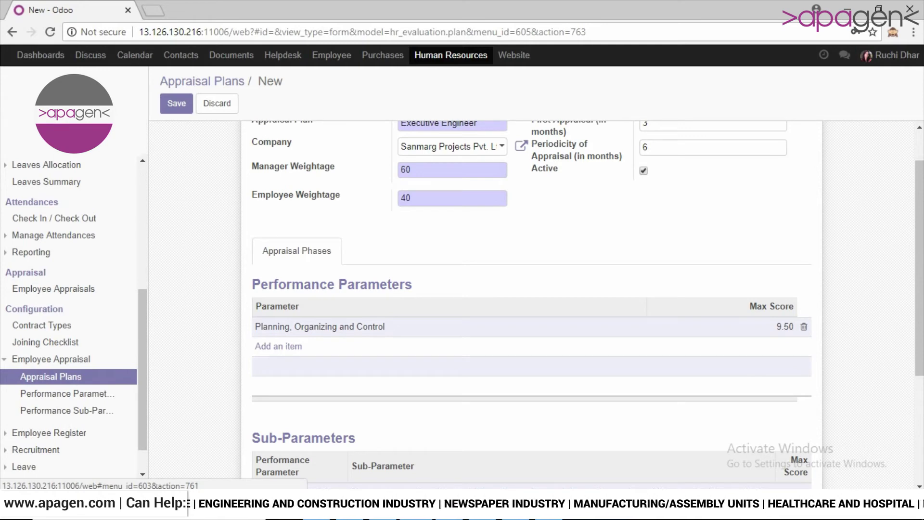
Add "Drive by Result" as the second performance parameter of the plan.
left_click(279, 347)
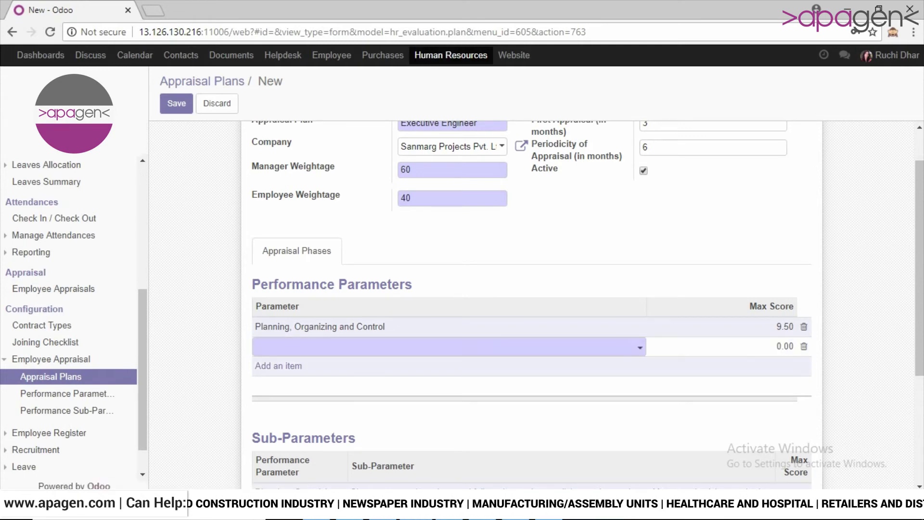
scroll(530, 289, "down", 3)
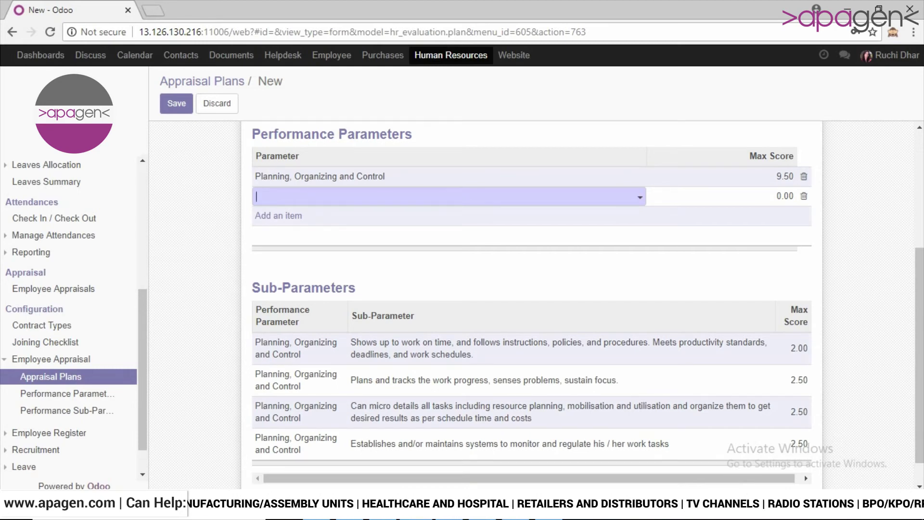
left_click(448, 196)
left_click(295, 234)
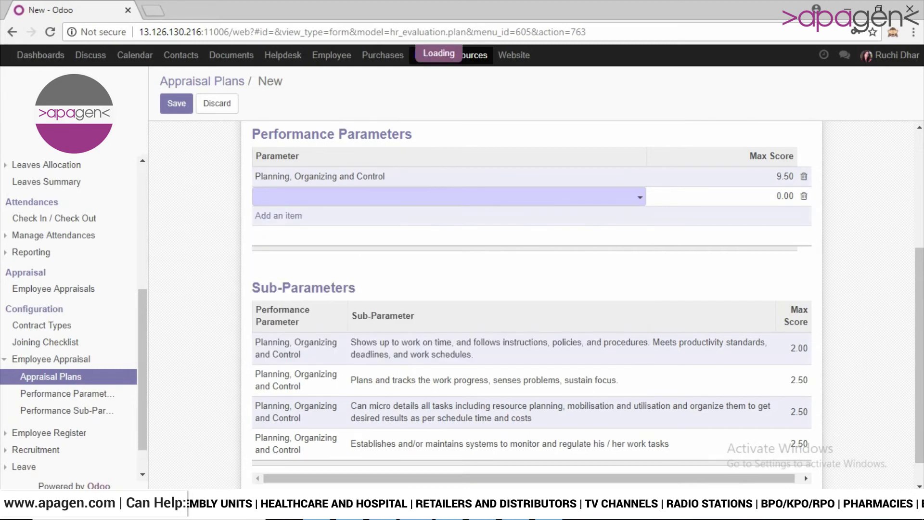
Add "Working with Others" as the third performance parameter of the plan.
left_click(279, 215)
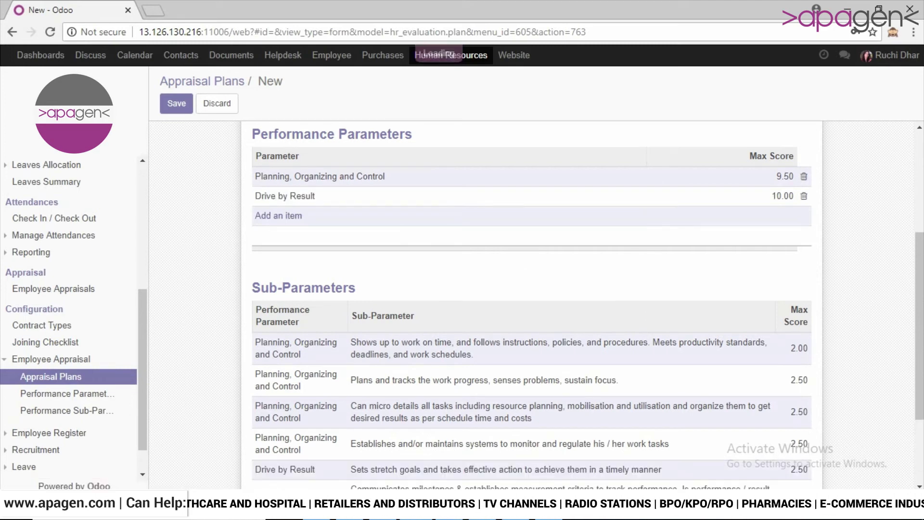
left_click(299, 215)
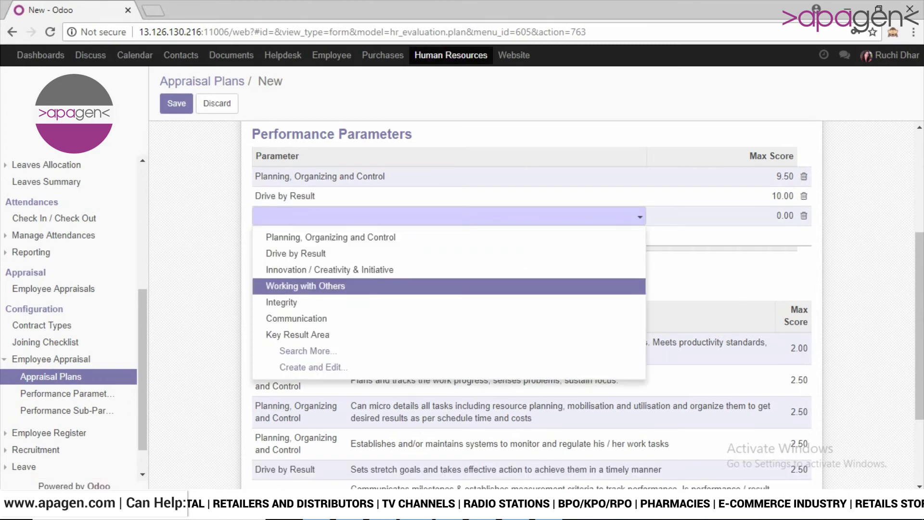
key("Return")
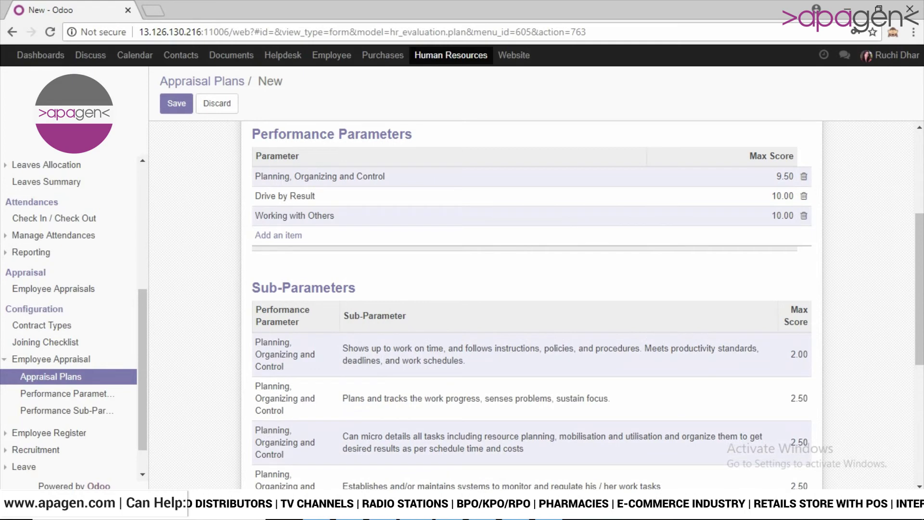
Try to save the plan with "Planning, Organizing and Control" added a second time, and remove the duplicate row.
left_click(279, 235)
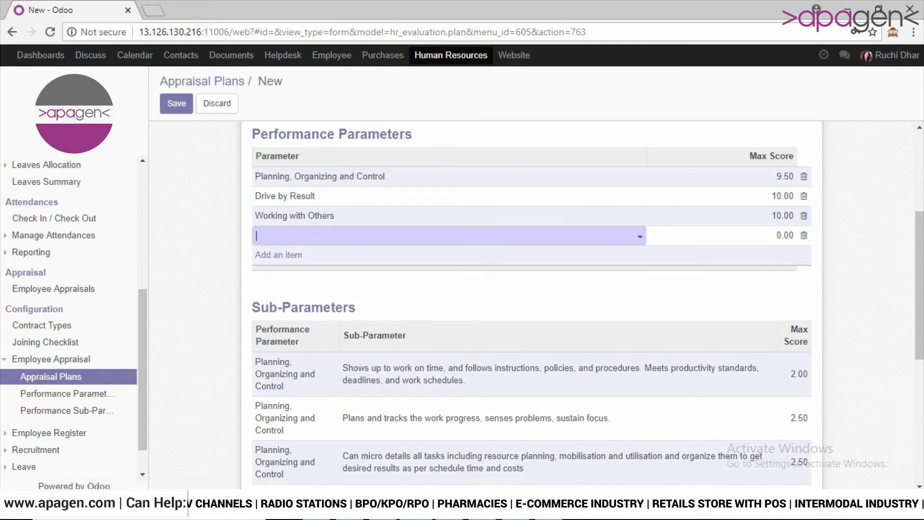
left_click(298, 235)
key("Return")
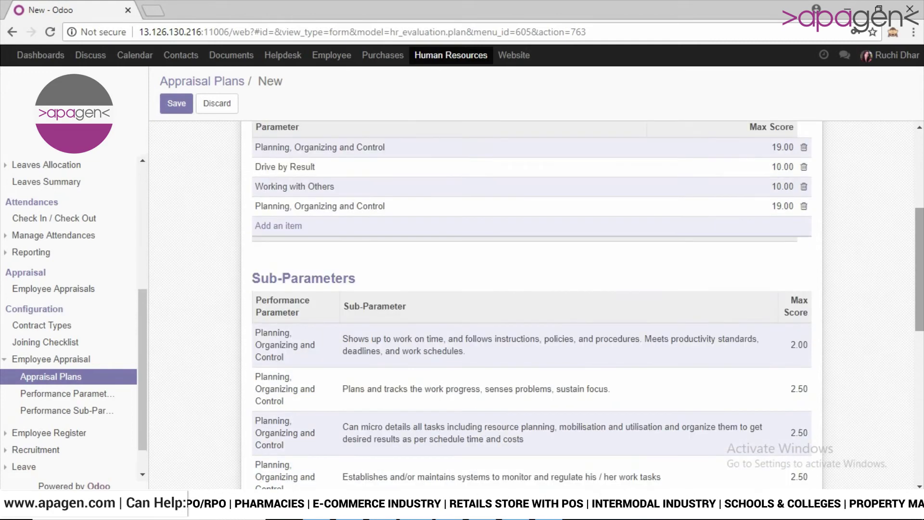
left_click(176, 103)
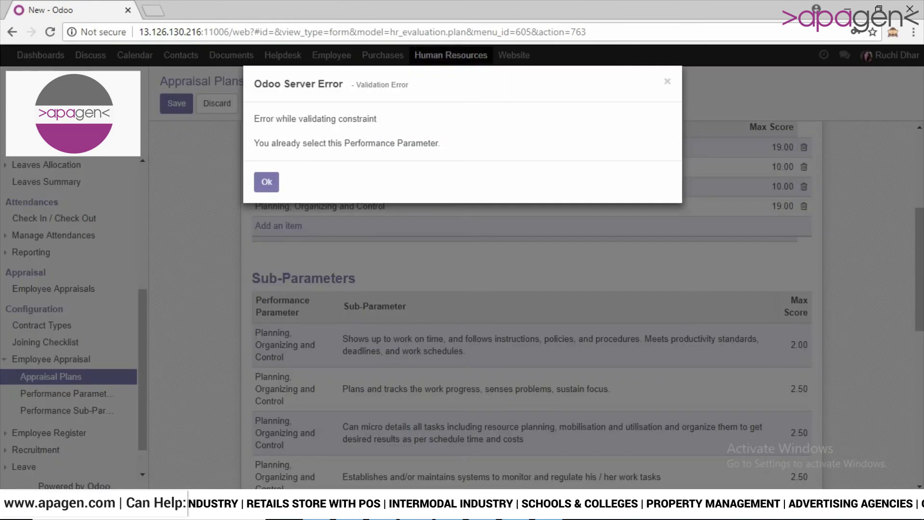
left_click_drag(253, 143, 424, 143)
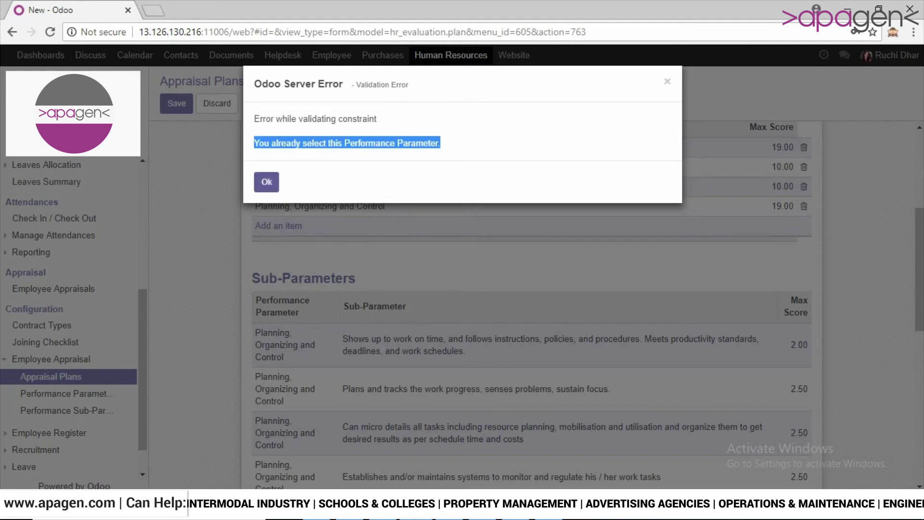
left_click(266, 181)
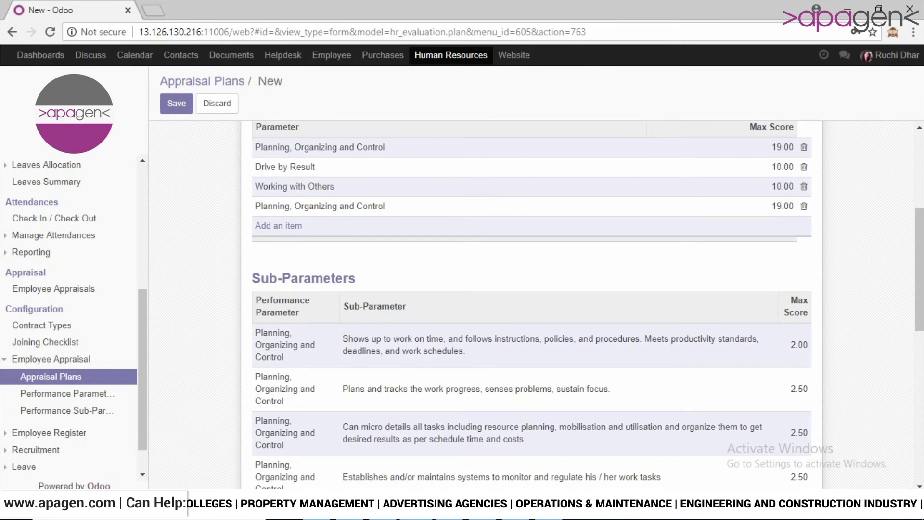
left_click(804, 206)
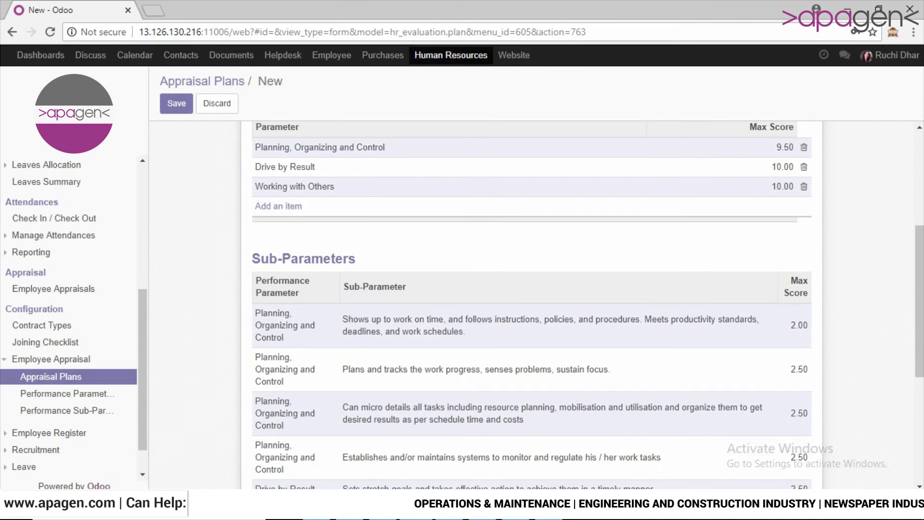
Try to save the Executive Engineer plan with its three performance parameters.
left_click(176, 103)
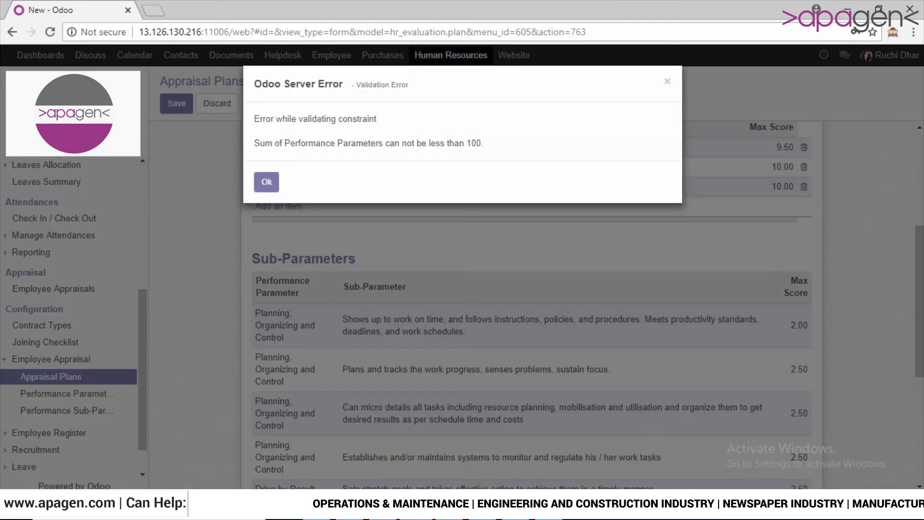
left_click_drag(254, 143, 484, 142)
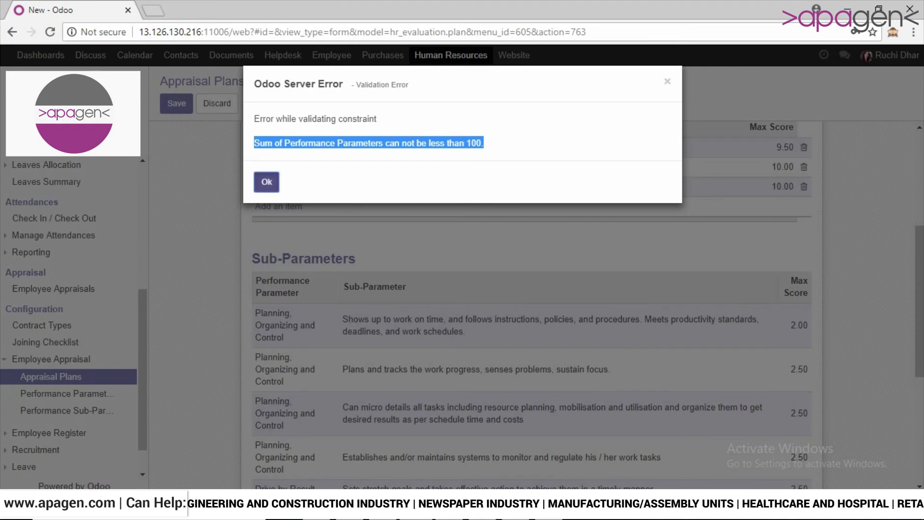
left_click(266, 181)
Add "Innovation / Creativity & Initiative" as the fourth performance parameter of the plan.
left_click(278, 206)
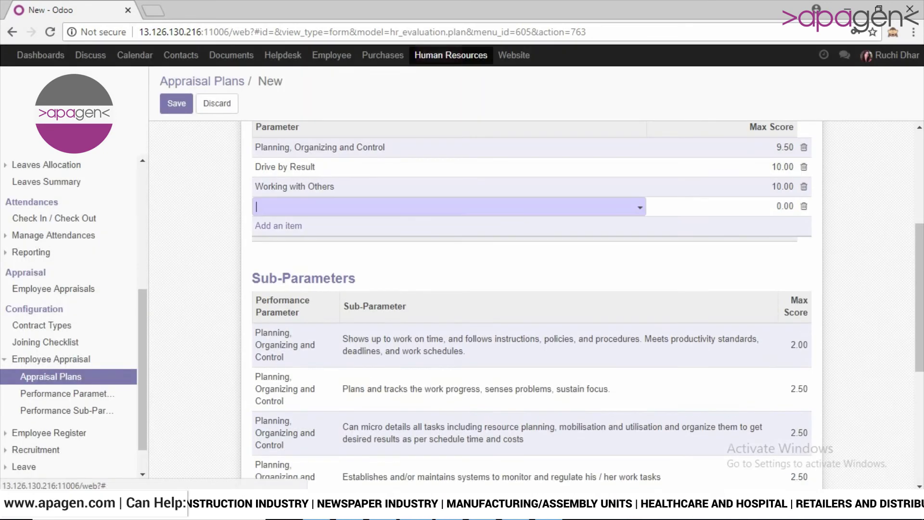
key("Down")
key("Down")
key("Down")
key("Down")
key("Down")
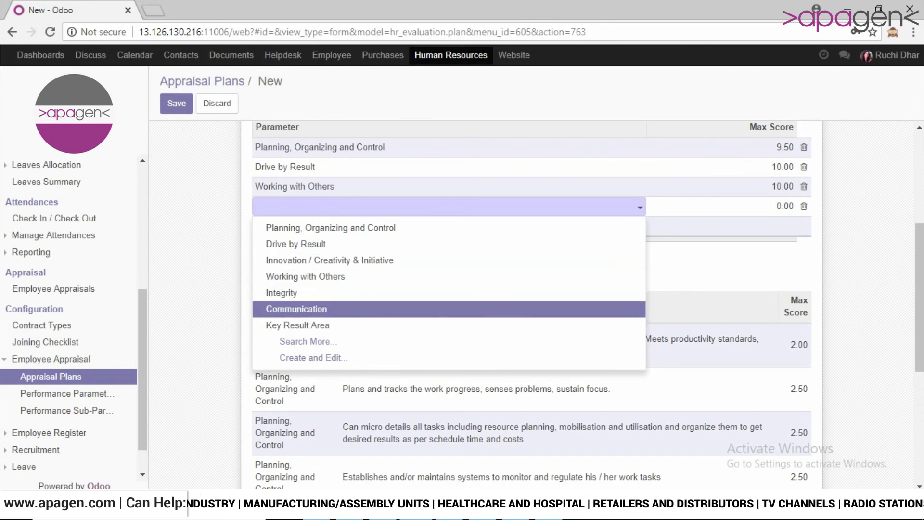
left_click(330, 260)
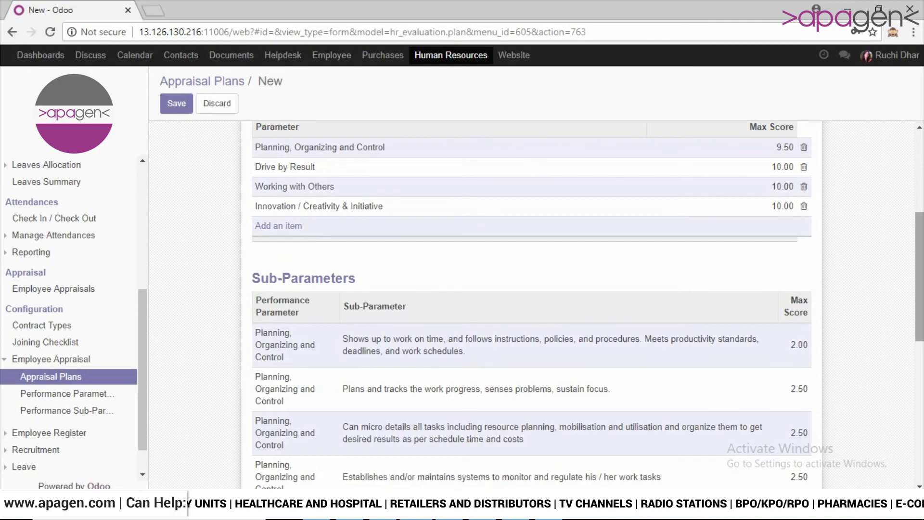
scroll(531, 298, "up", 5)
scroll(531, 298, "down", 5)
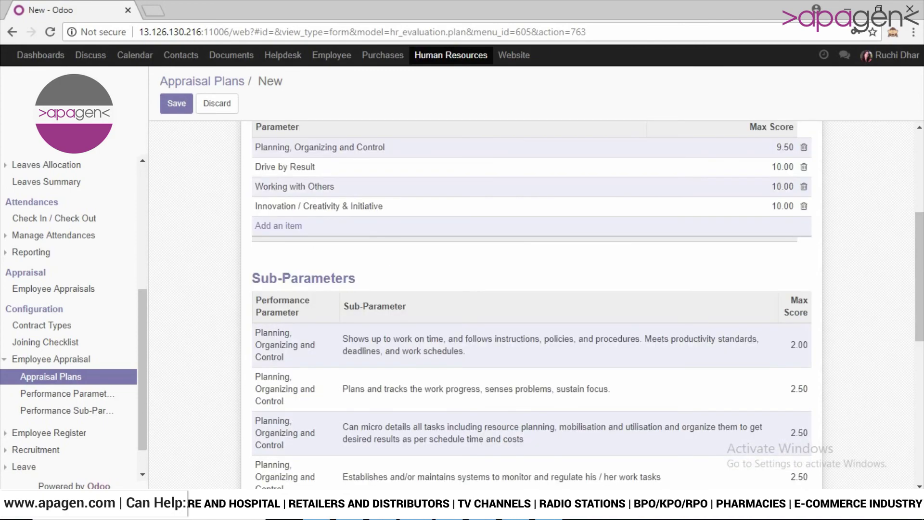
scroll(531, 298, "up", 5)
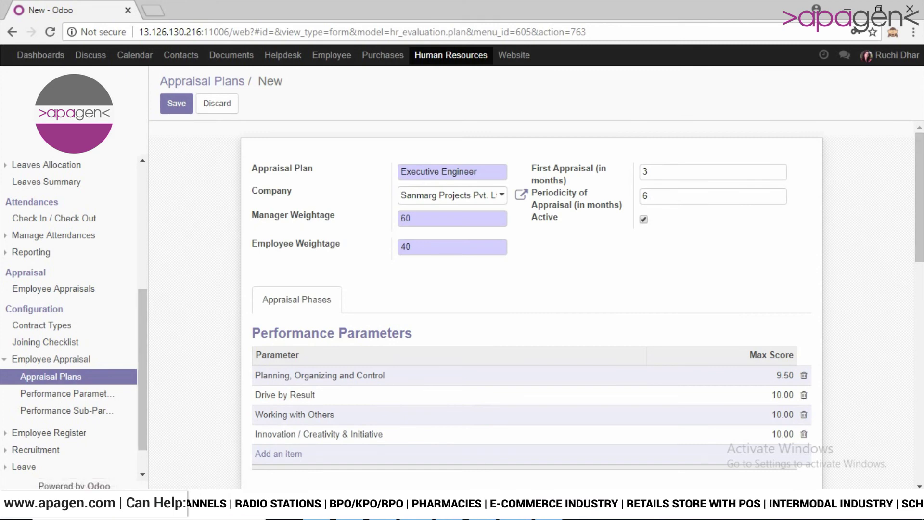
left_click(516, 510)
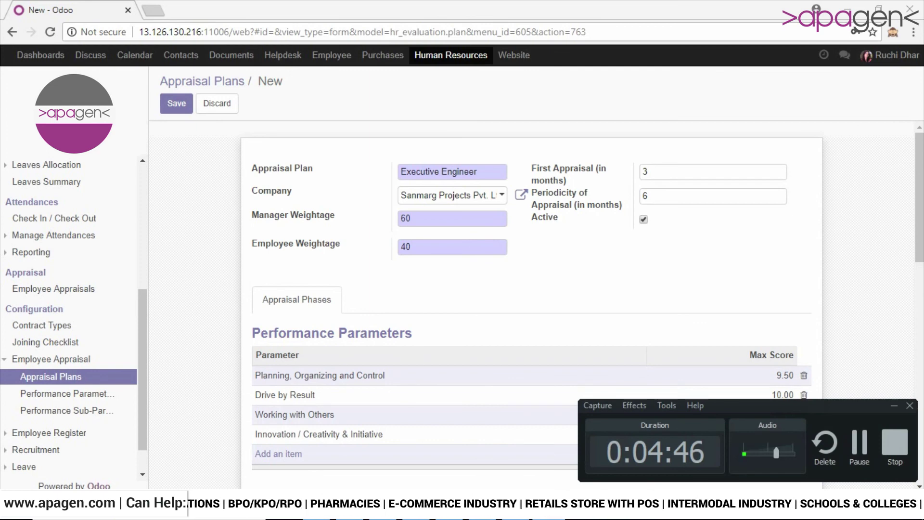